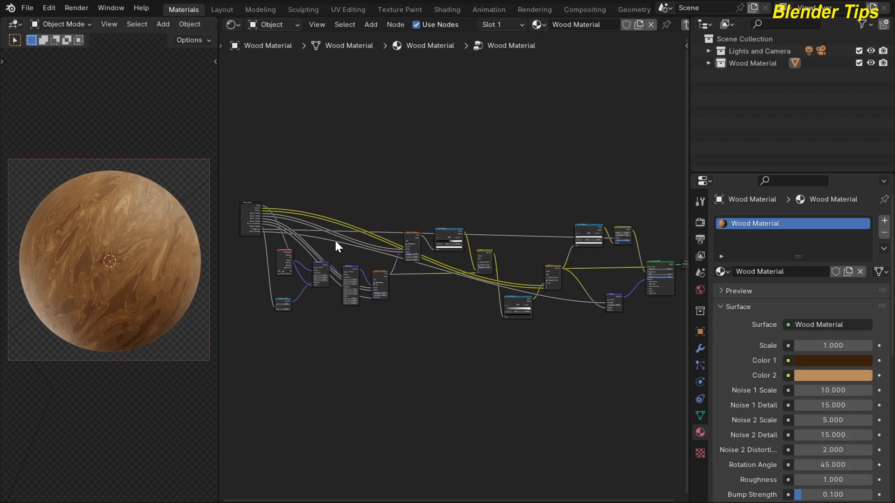
Exit the Wood Material node group and examine its exposed parameters in the top-level node tree
click(248, 211)
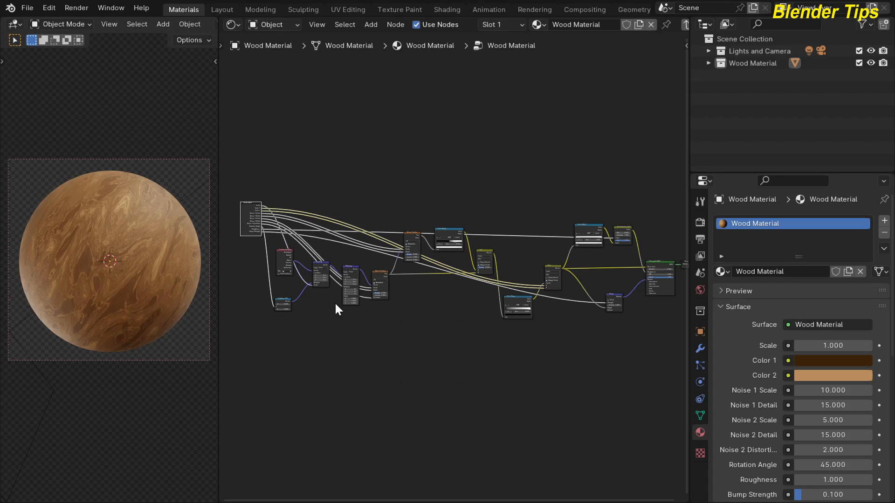
key(Tab)
key(Home)
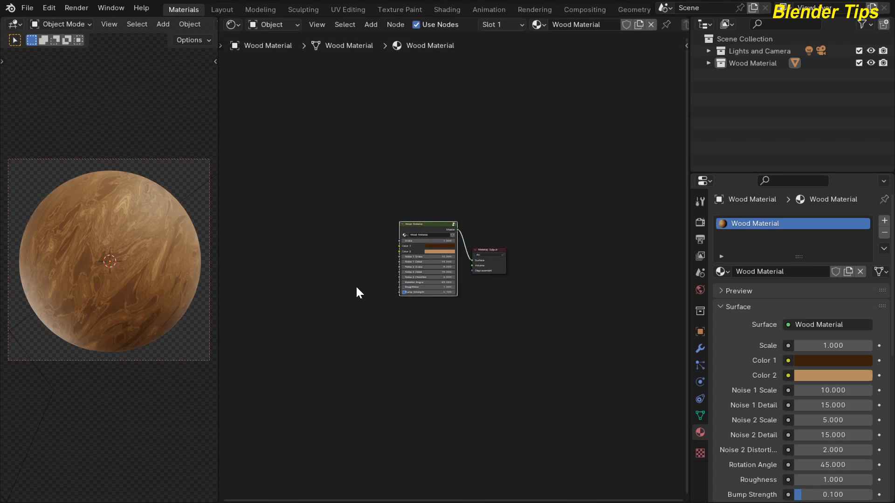
scroll(356, 293, up, 5)
middle_drag(278, 201, 304, 209)
scroll(304, 209, up, 2)
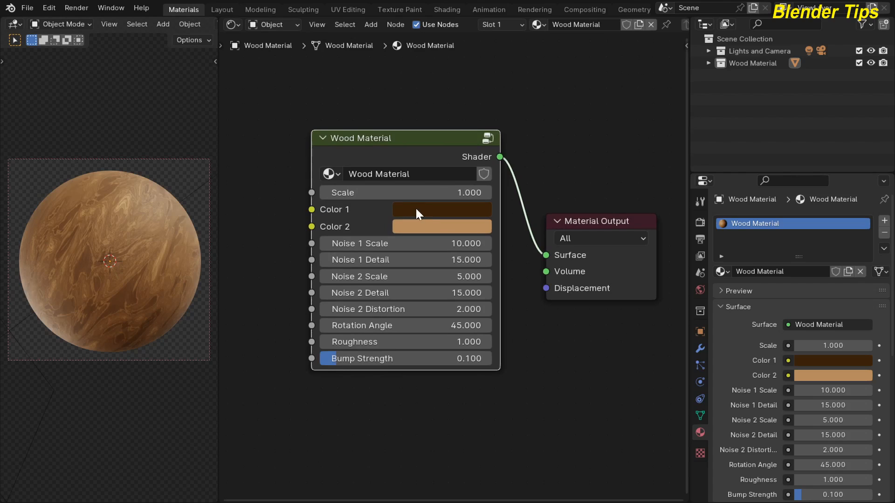
Try a dark green for Color 1 of the Wood Material node, then undo the change
click(438, 209)
drag(445, 326, 425, 273)
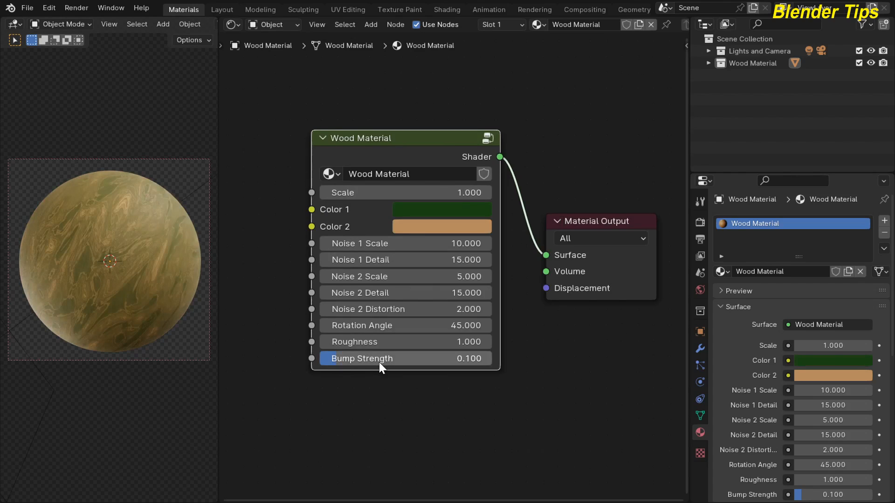
key(ctrl+z)
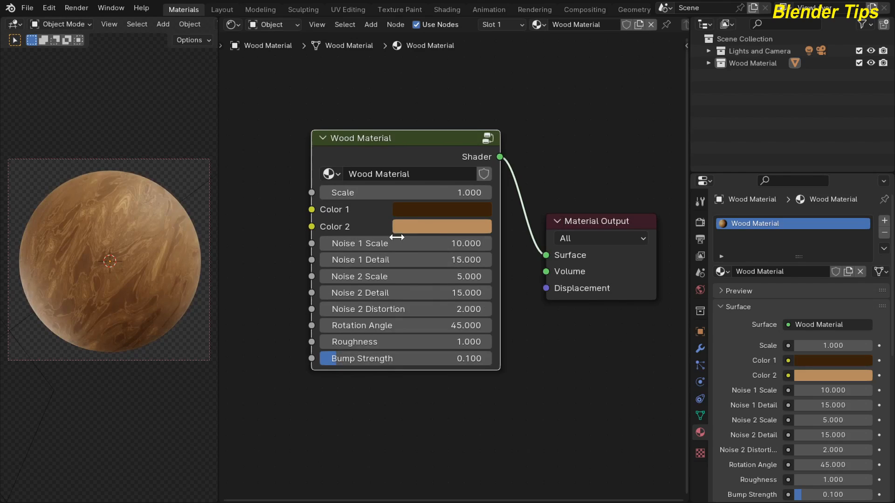
Try a different Noise 1 Scale and a Noise 1 Detail of 9.4 on the Wood Material node, undoing each change
drag(397, 237, 357, 245)
key(ctrl+z)
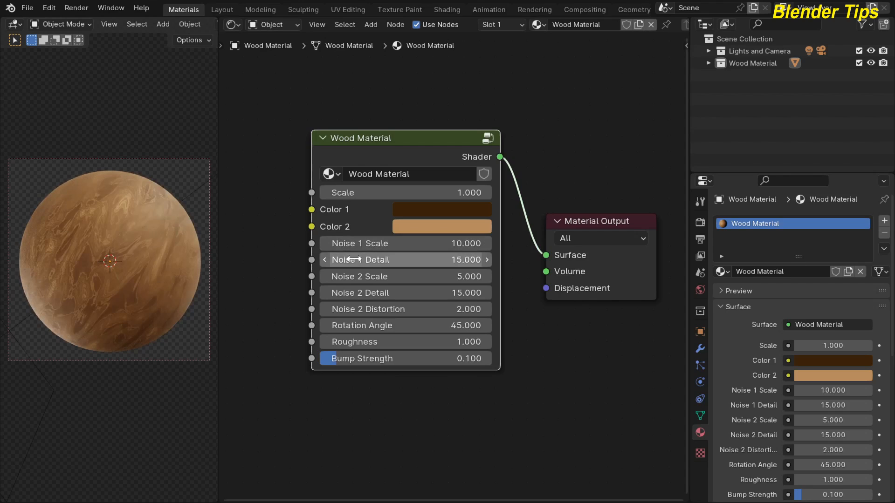
drag(440, 262, 417, 262)
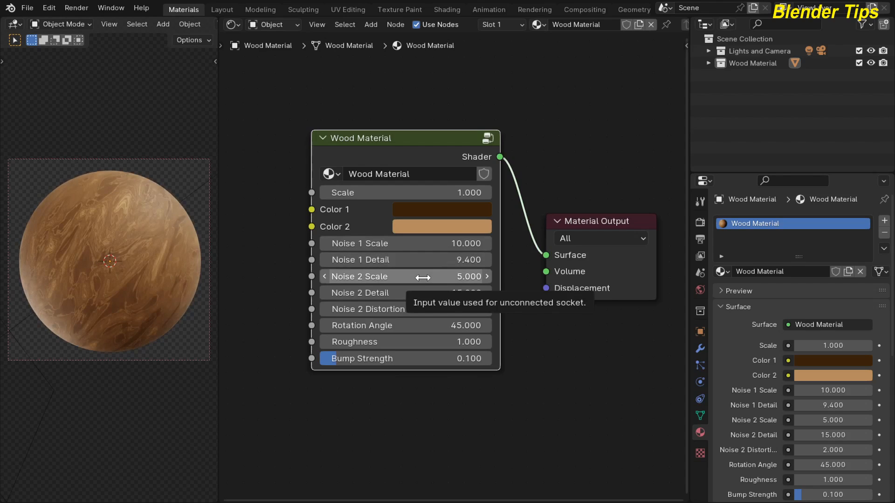
key(ctrl+z)
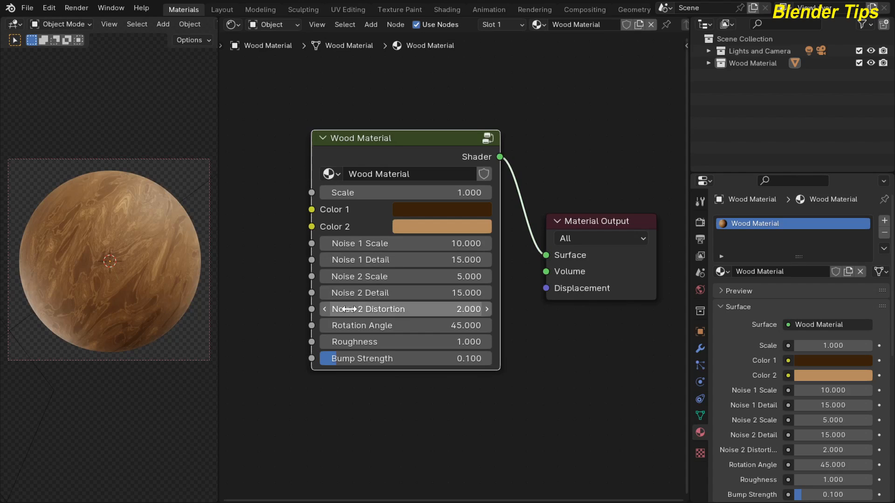
Try other Noise 2 Distortion, Rotation Angle and Bump Strength values on the Wood Material node, undoing each change
mouse_move(353, 309)
mouse_down()
mouse_move(385, 309)
mouse_move(332, 309)
mouse_move(359, 328)
mouse_move(387, 328)
mouse_move(358, 326)
mouse_up()
key(ctrl+z)
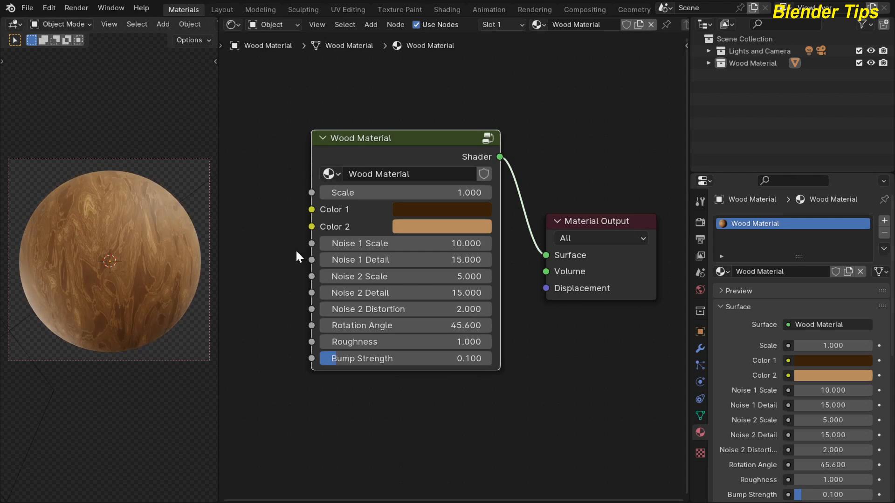
key(ctrl+z)
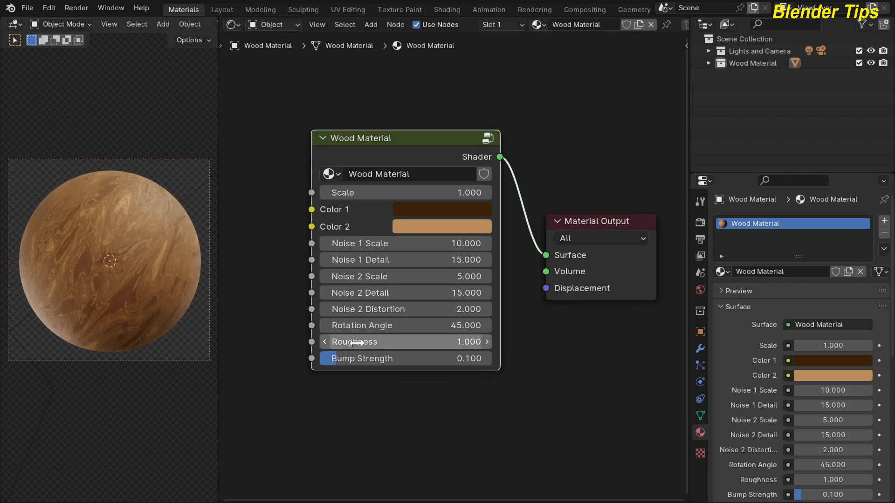
mouse_move(332, 359)
mouse_down()
mouse_move(393, 359)
mouse_move(338, 358)
mouse_up()
key(ctrl+z)
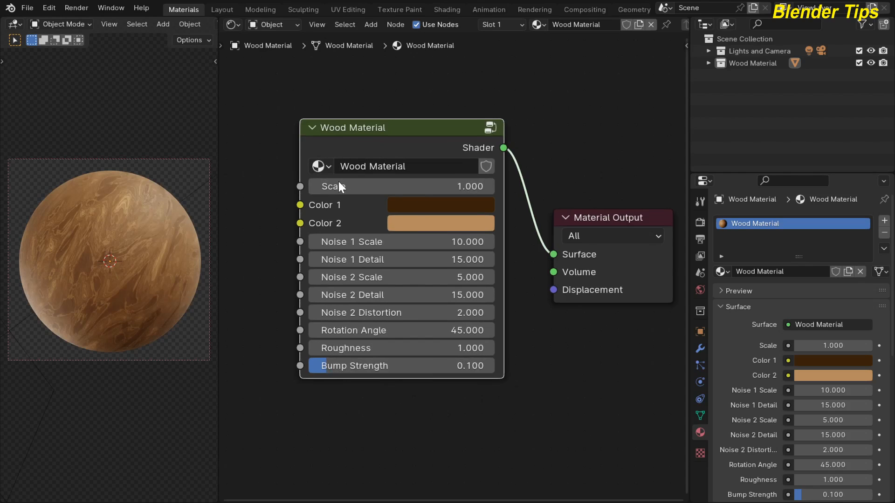
scroll(338, 181, up, 2)
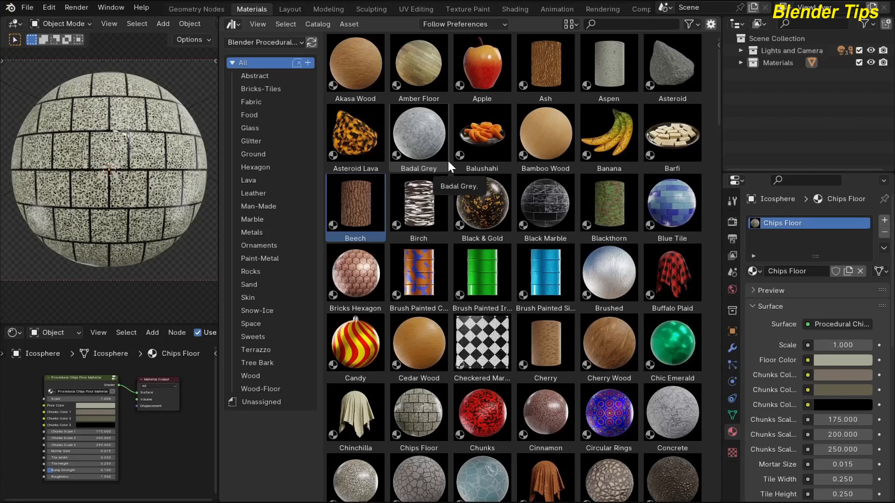
Look through the complete list of procedural materials in the asset library
scroll(447, 159, down, 5)
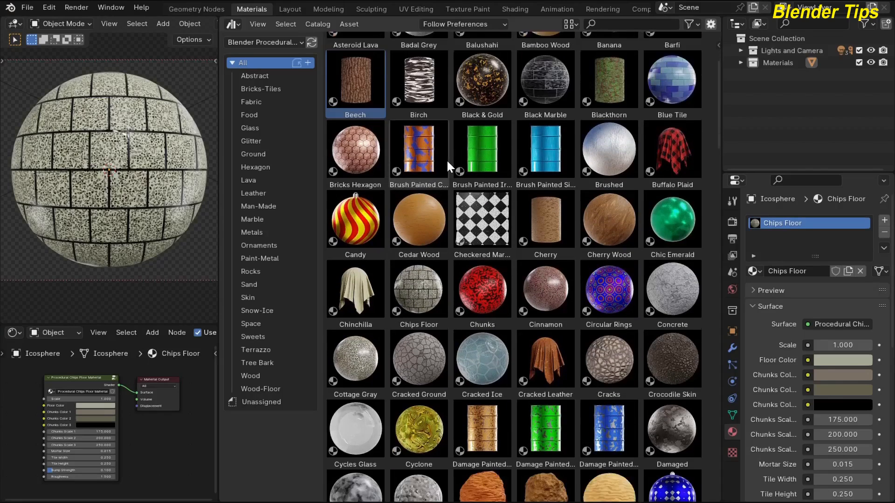
scroll(447, 159, down, 7)
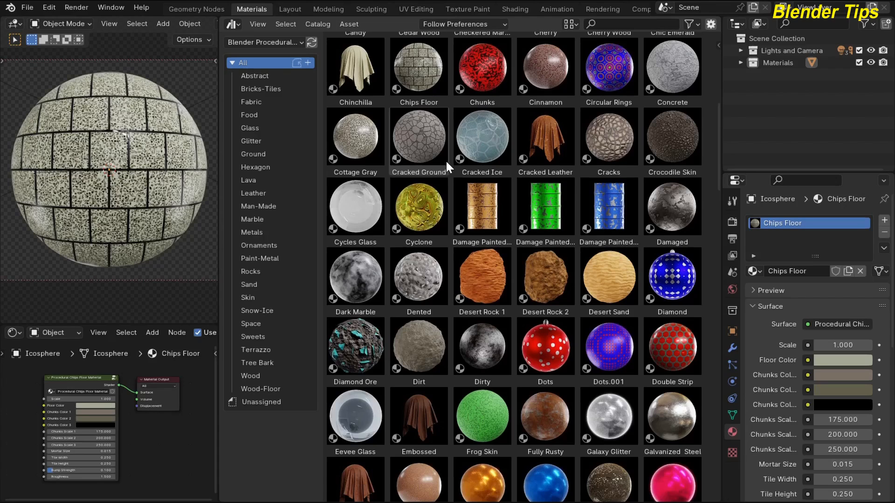
scroll(446, 161, down, 6)
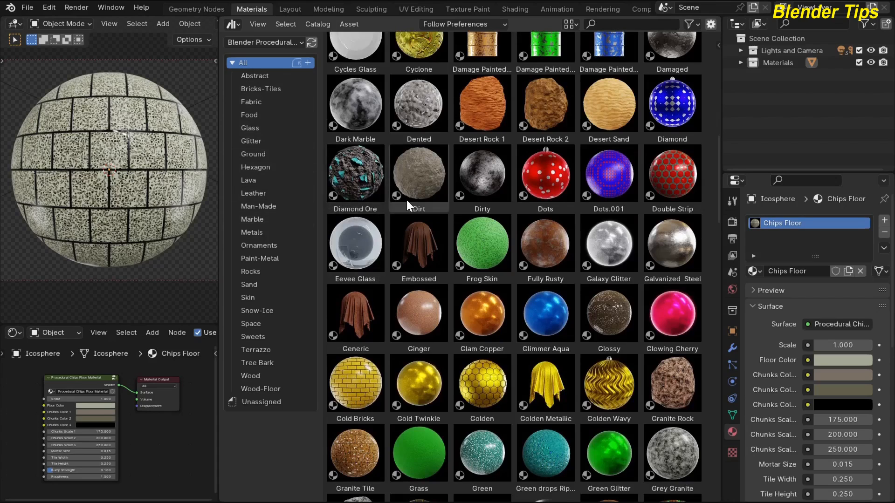
scroll(407, 200, down, 5)
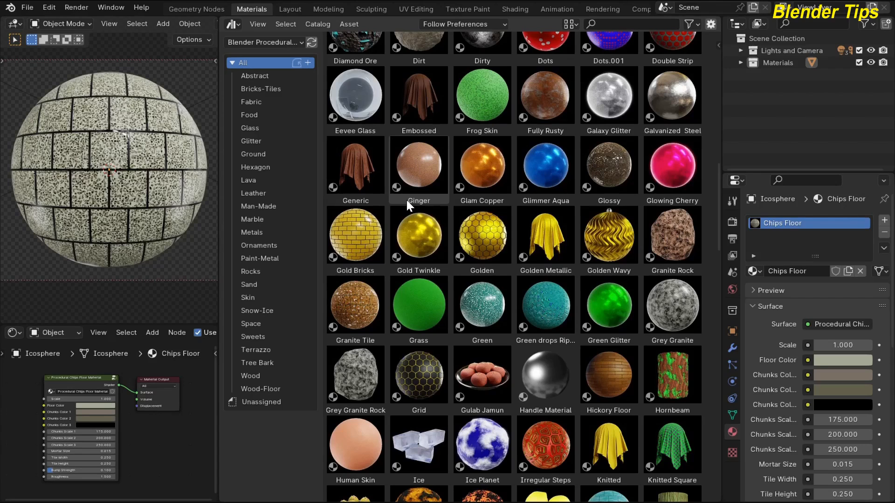
scroll(406, 200, down, 4)
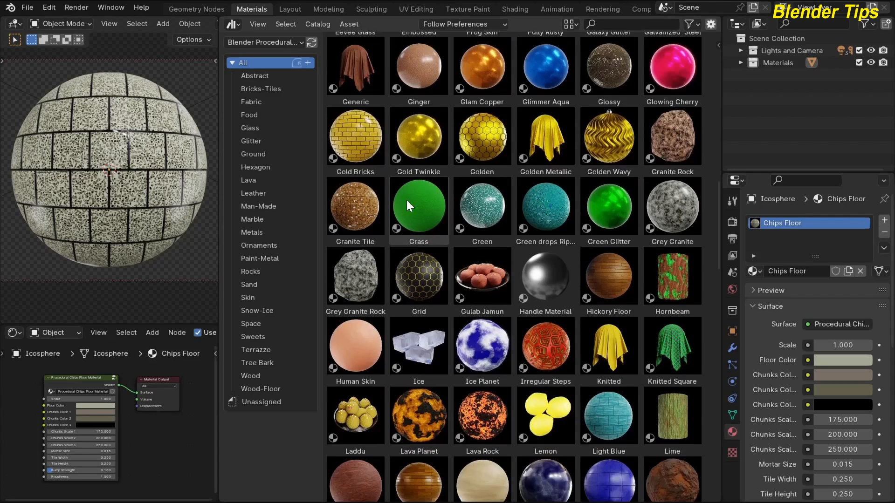
scroll(406, 201, down, 7)
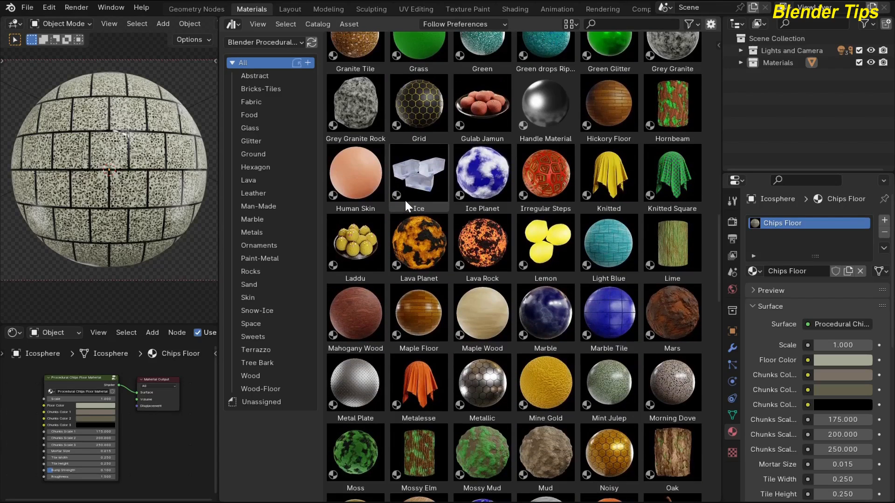
scroll(342, 179, down, 5)
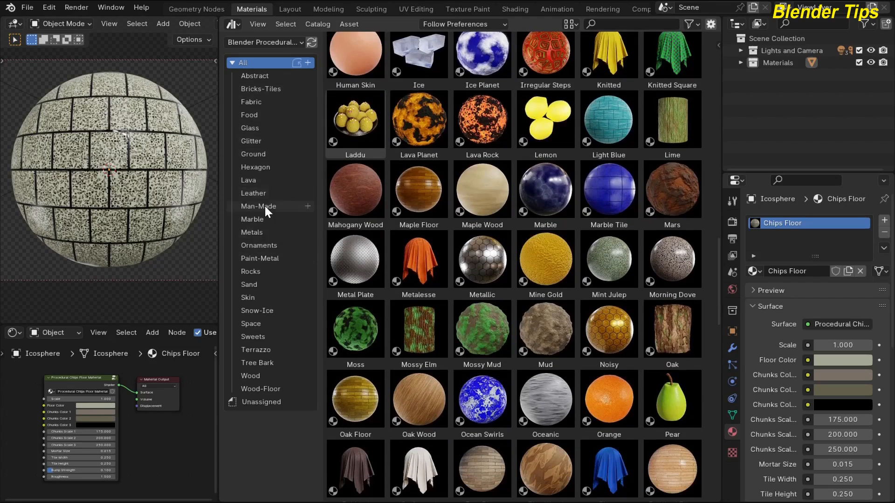
Look through the asset library's material categories in turn, from Abstract down to Wood-Floor
click(256, 76)
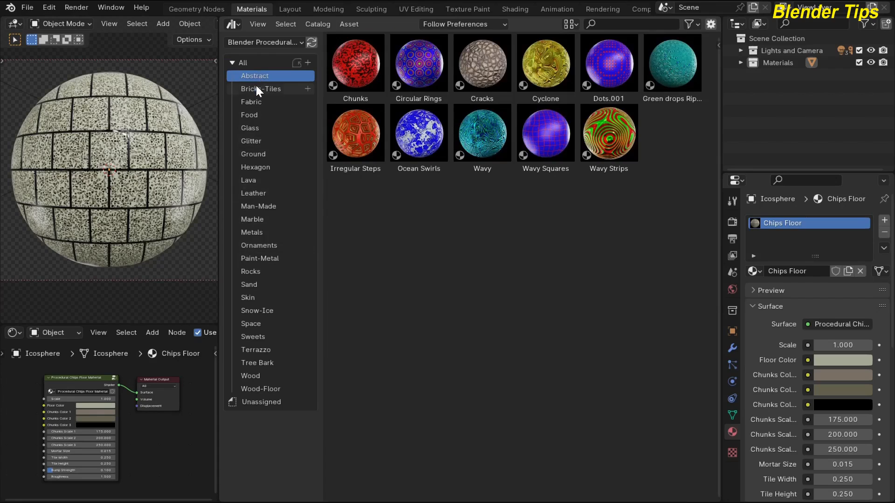
click(255, 90)
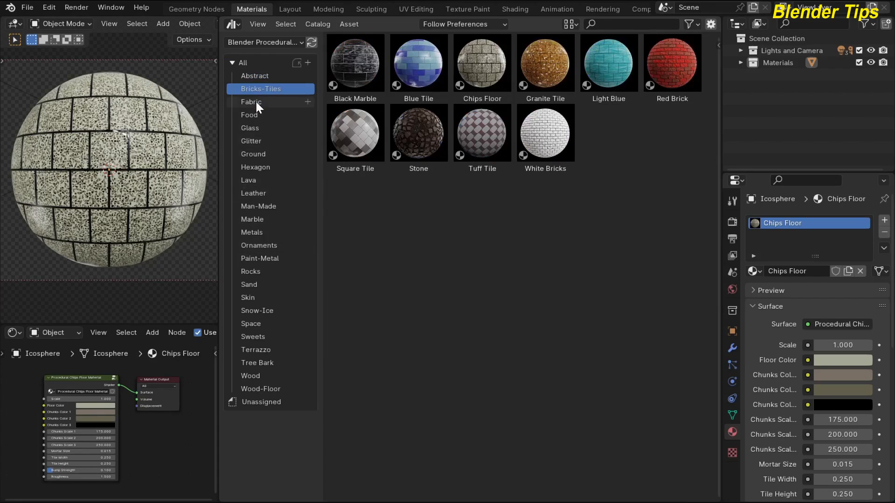
click(256, 102)
click(255, 115)
click(255, 127)
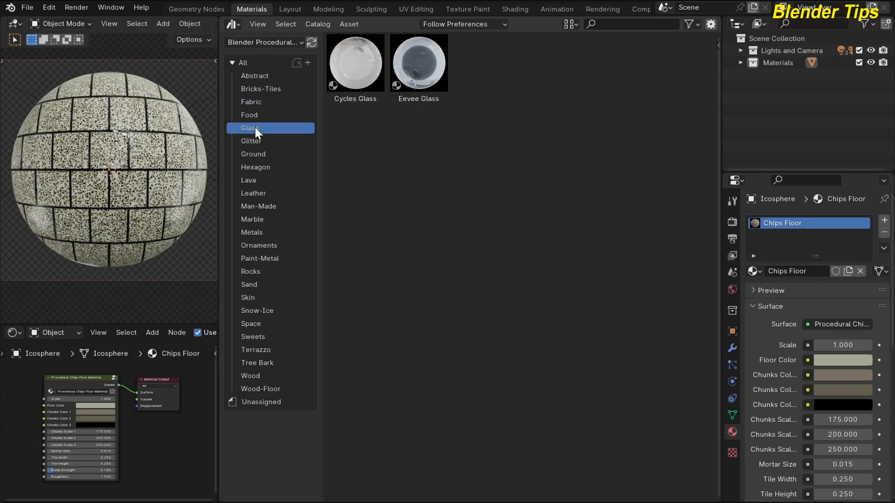
click(253, 140)
click(257, 167)
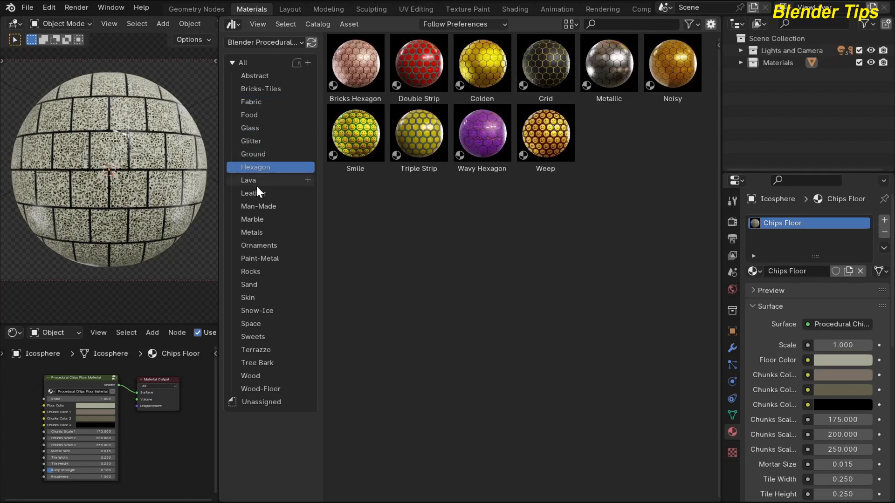
click(256, 206)
click(256, 220)
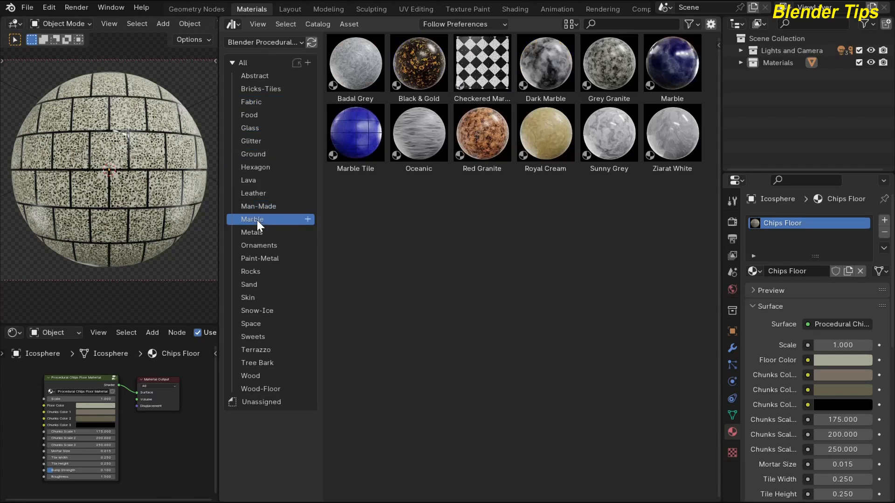
click(261, 245)
click(262, 259)
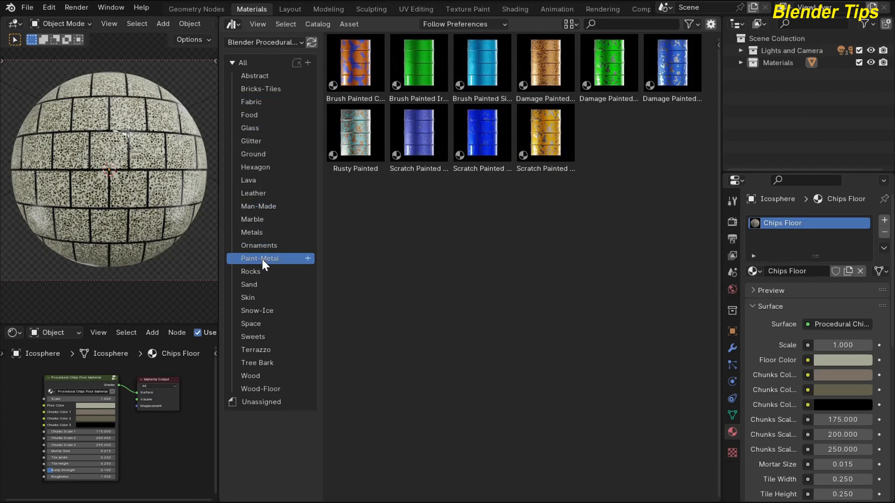
click(259, 272)
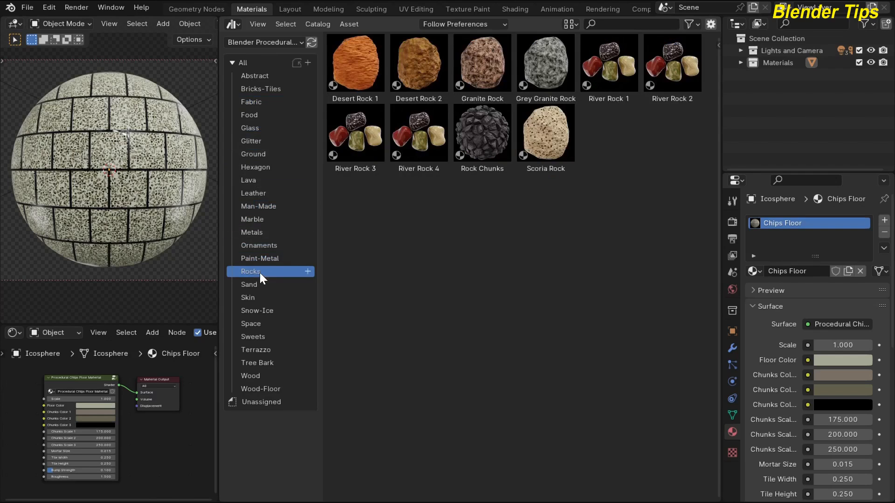
click(252, 297)
click(255, 310)
click(258, 335)
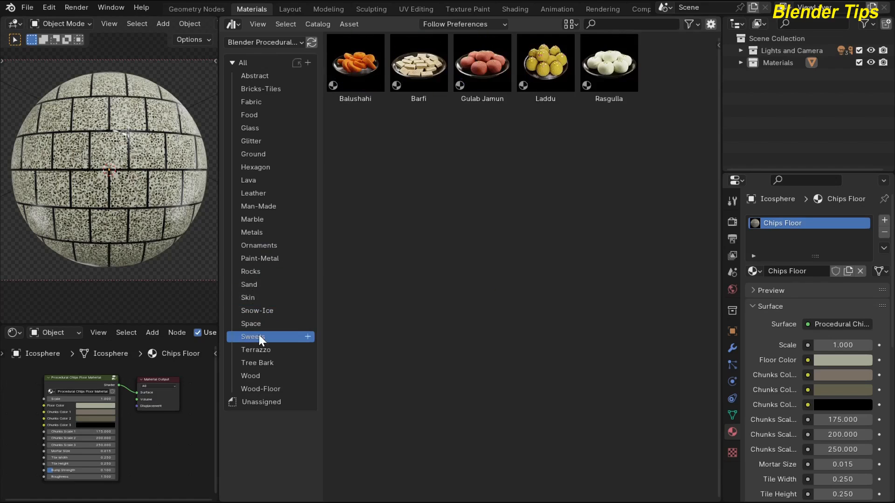
click(260, 348)
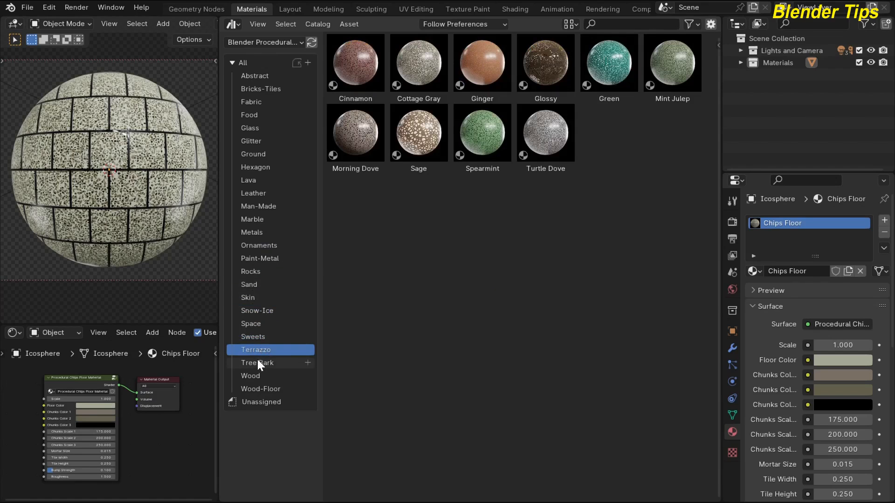
click(258, 362)
click(255, 375)
click(255, 387)
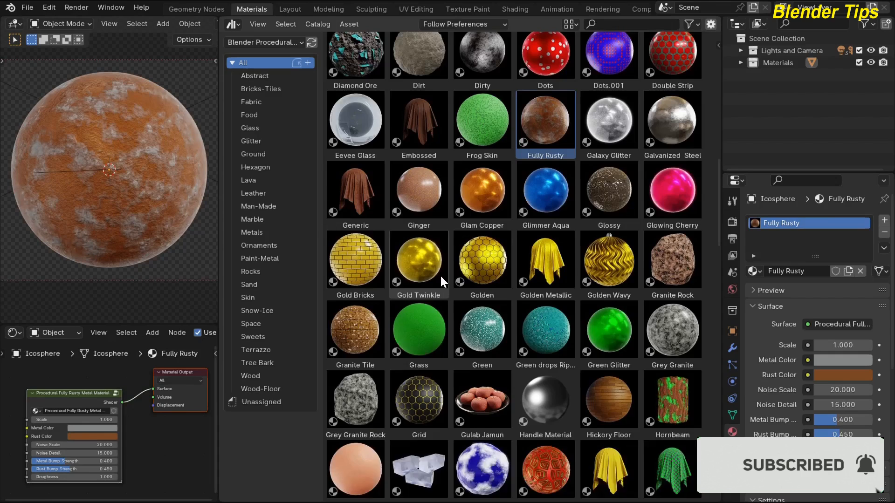
Look back through the full material list towards its beginning
scroll(440, 275, up, 3)
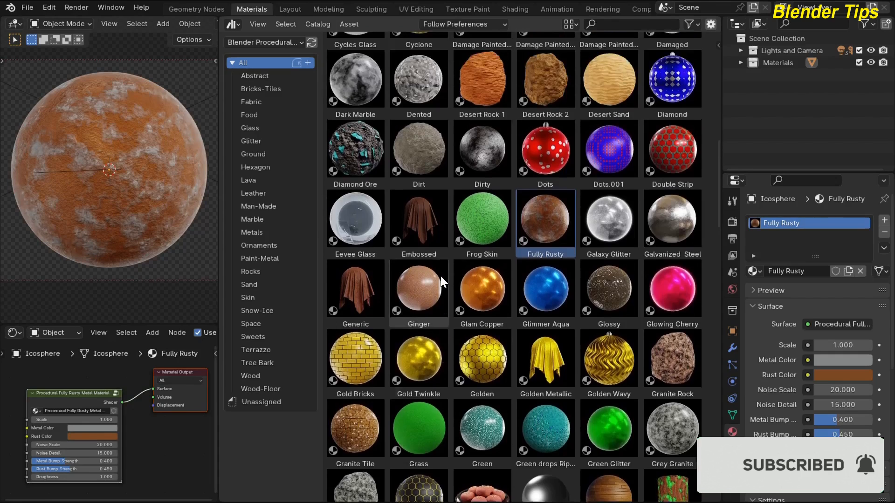
scroll(440, 277, up, 3)
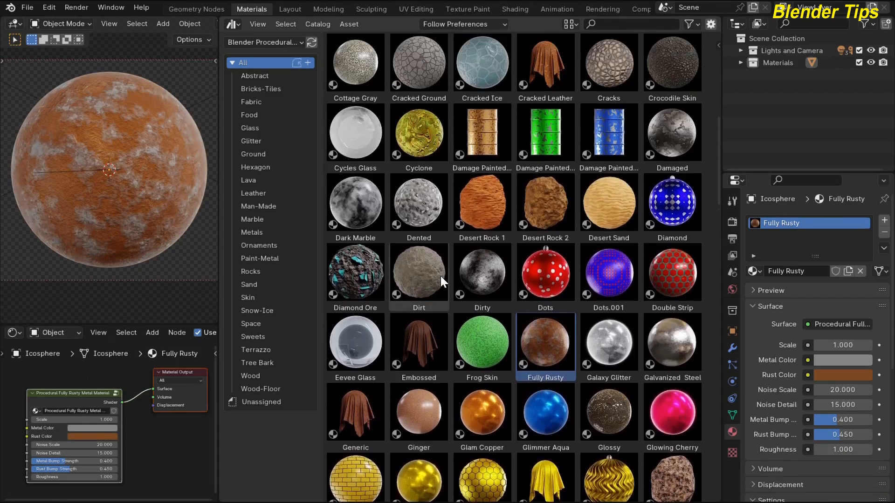
scroll(440, 275, up, 3)
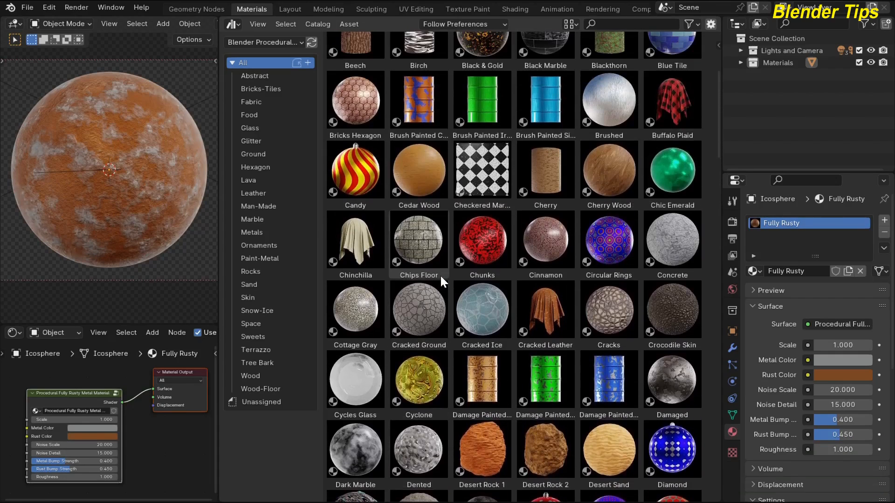
scroll(457, 268, up, 4)
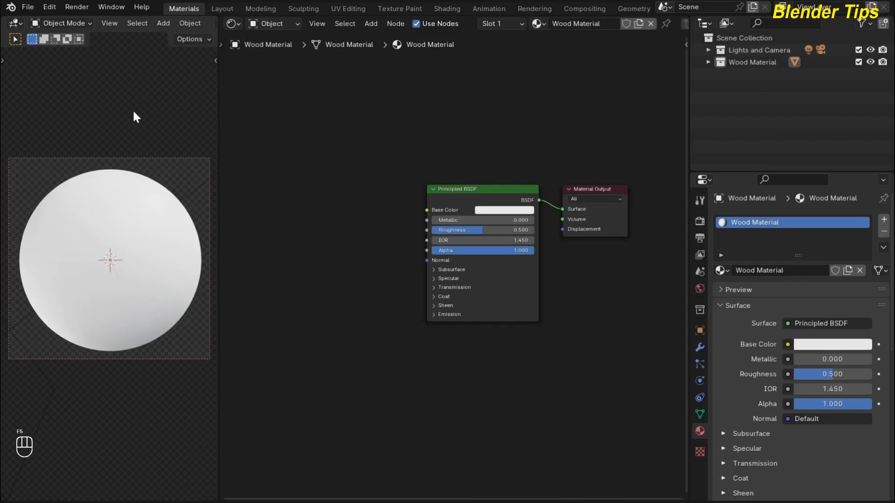
scroll(102, 228, up, 3)
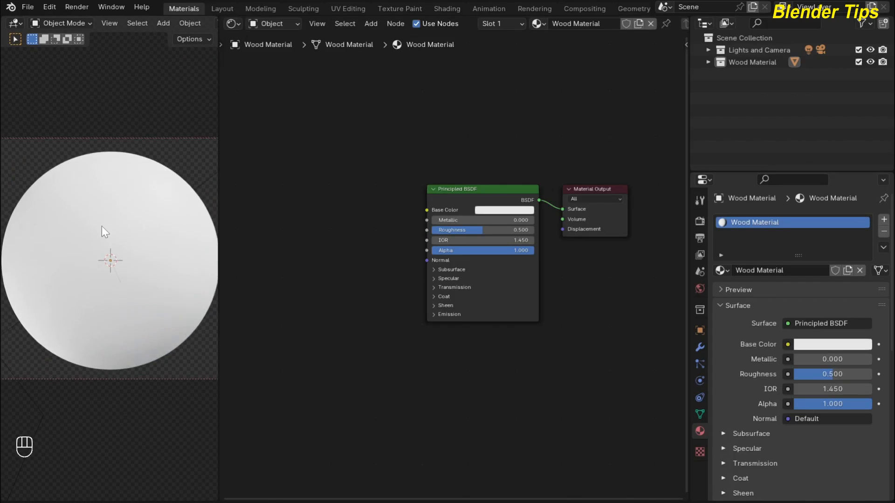
scroll(101, 226, down, 2)
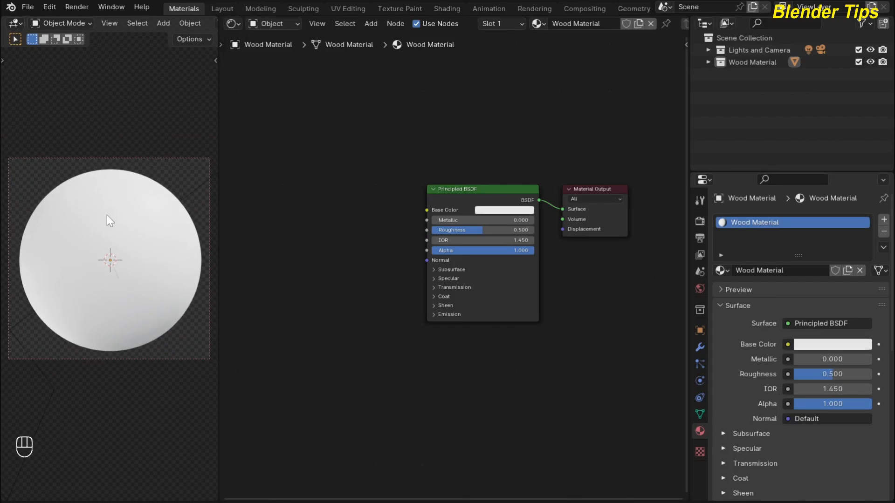
Inspect the sphere's mesh in Edit Mode, return to Object Mode and deselect the sphere
click(108, 206)
key(Tab)
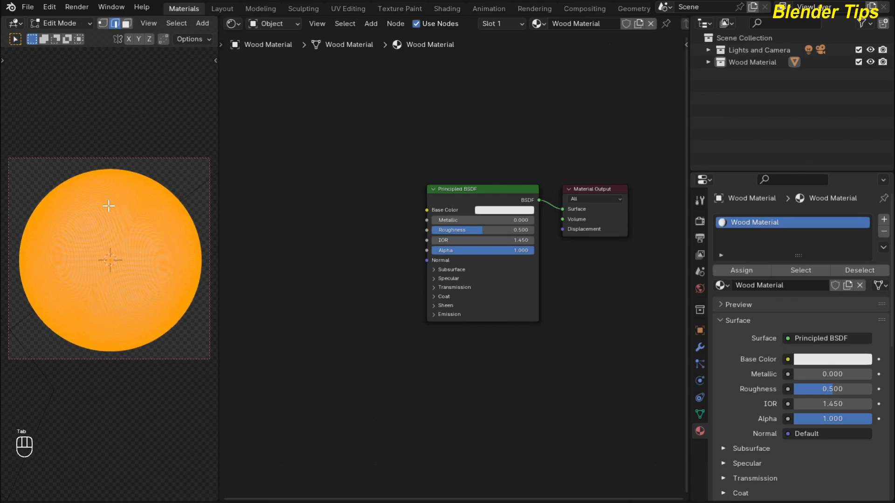
key(Tab)
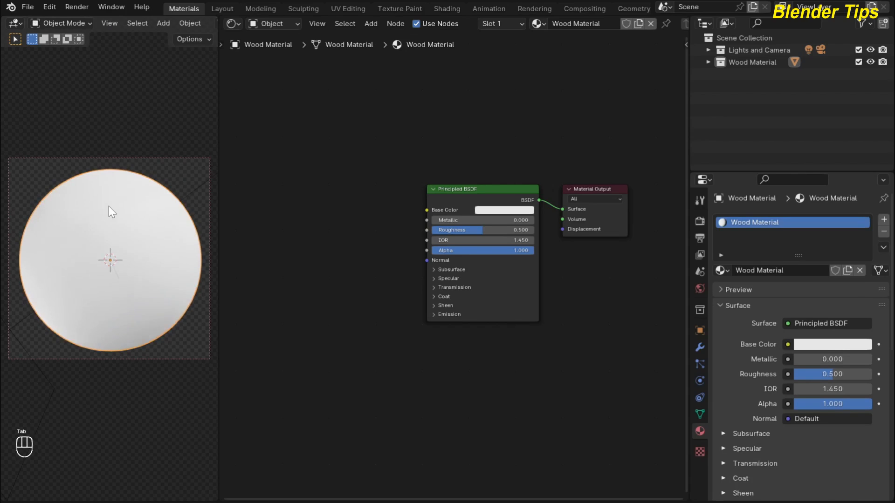
click(120, 119)
Add a Noise Texture node before the Principled BSDF and connect its Fac output to Base Color
scroll(363, 197, up, 2)
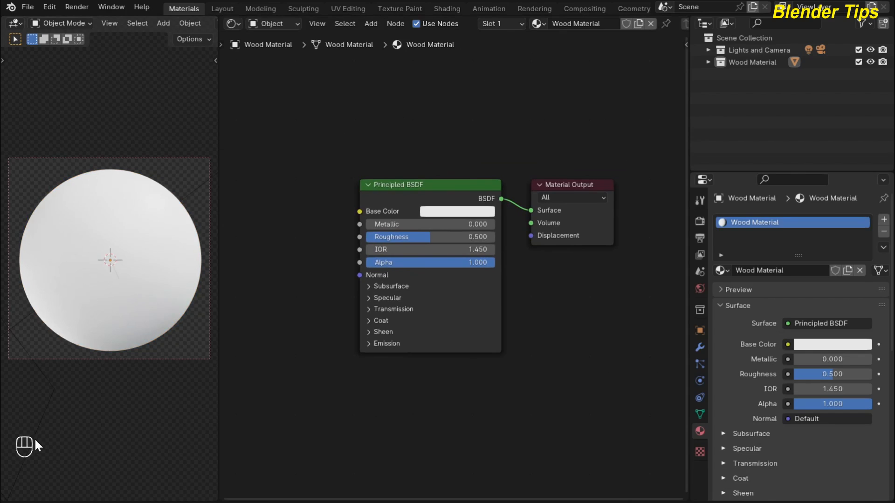
scroll(309, 243, down, 1)
middle_drag(309, 243, 347, 243)
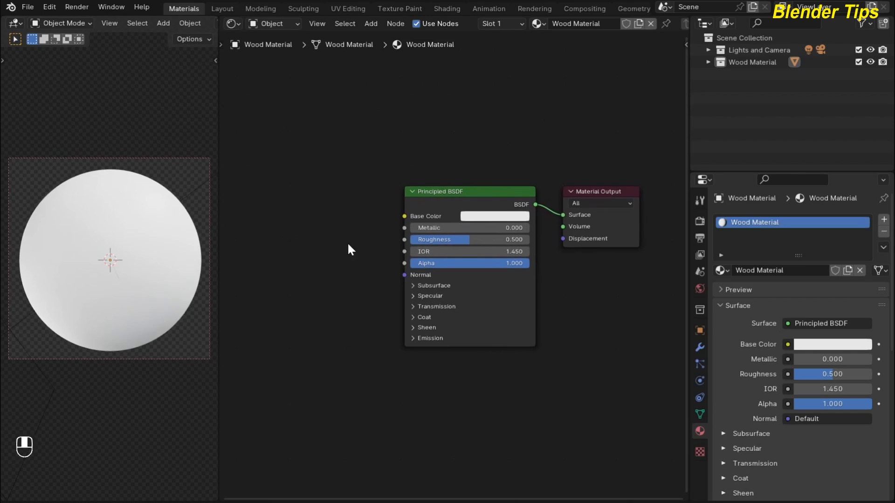
key(shift+a)
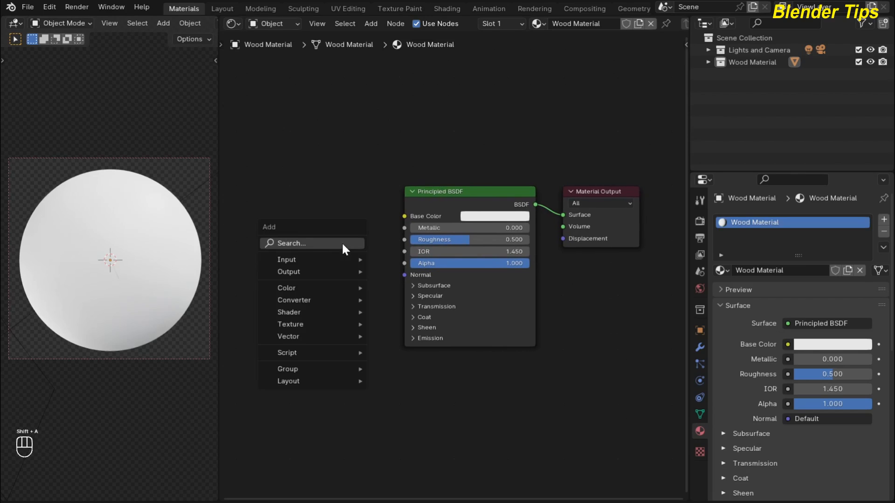
click(347, 243)
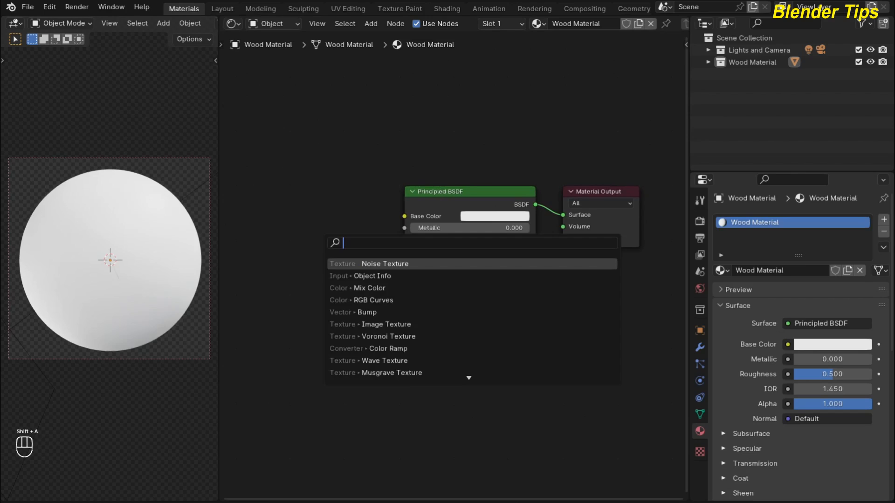
text(nois)
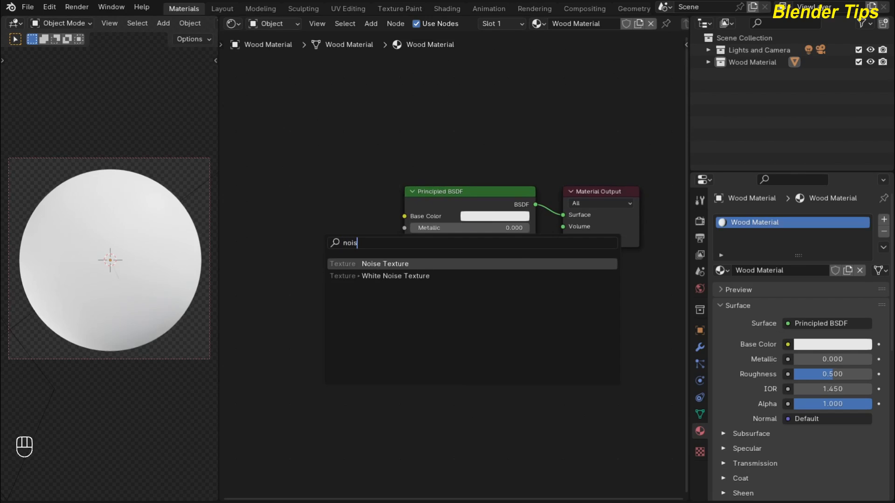
key(Return)
click(290, 211)
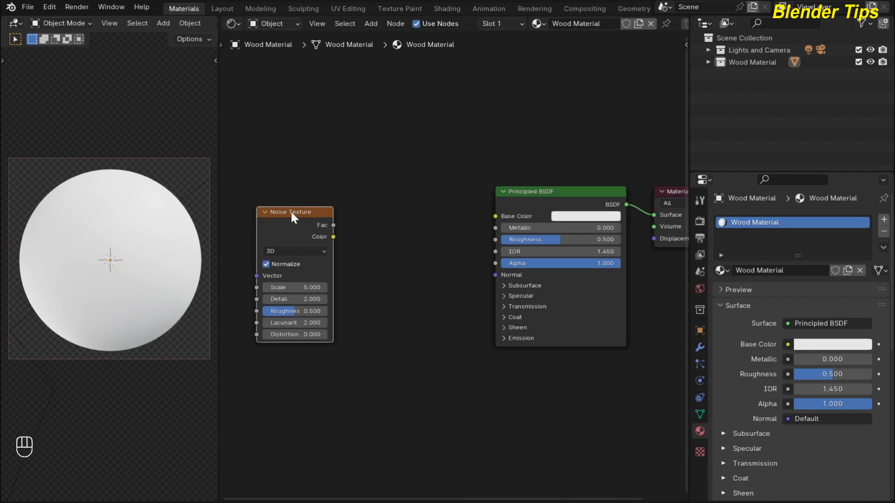
drag(333, 226, 494, 216)
Add Texture Coordinate and Mapping nodes feeding the Noise Texture's Vector input, using Node Wrangler's texture setup
key(Home)
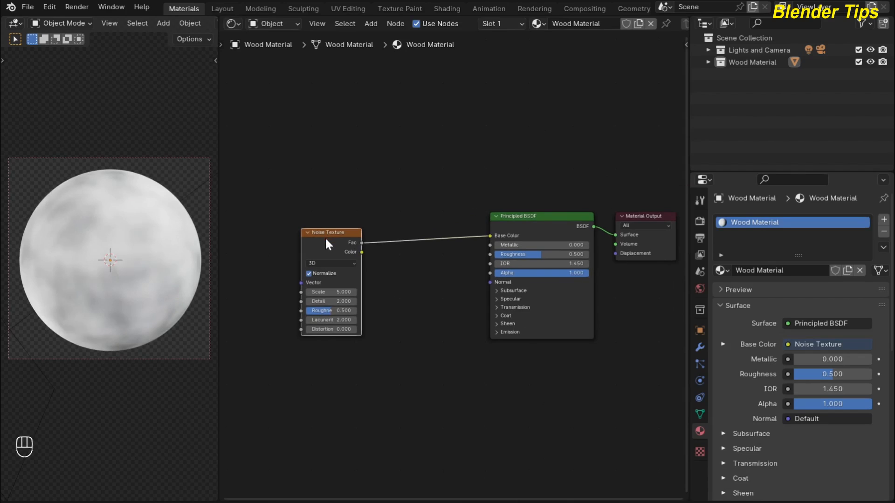
key(ctrl+t)
scroll(304, 192, down, 2)
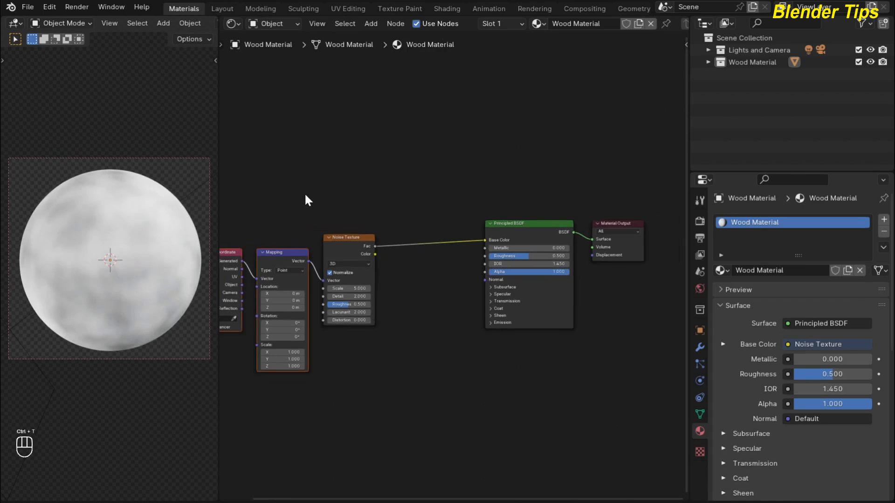
middle_drag(304, 192, 346, 171)
scroll(326, 200, up, 3)
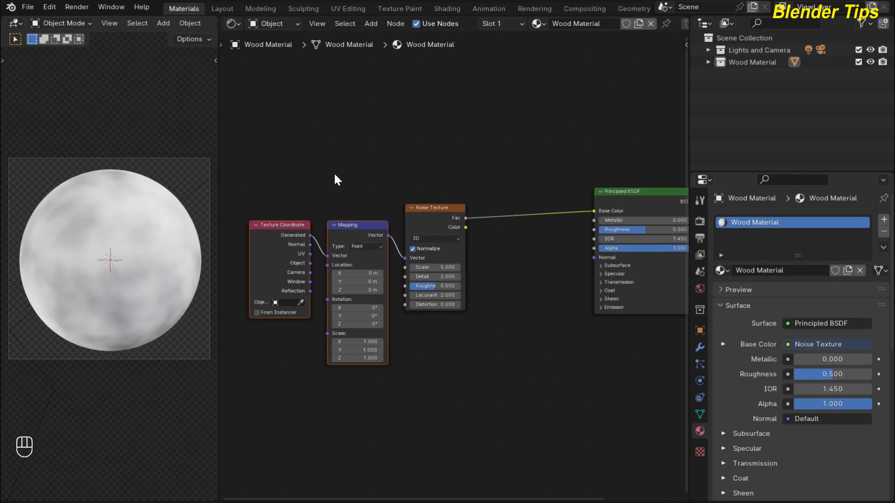
scroll(335, 178, up, 2)
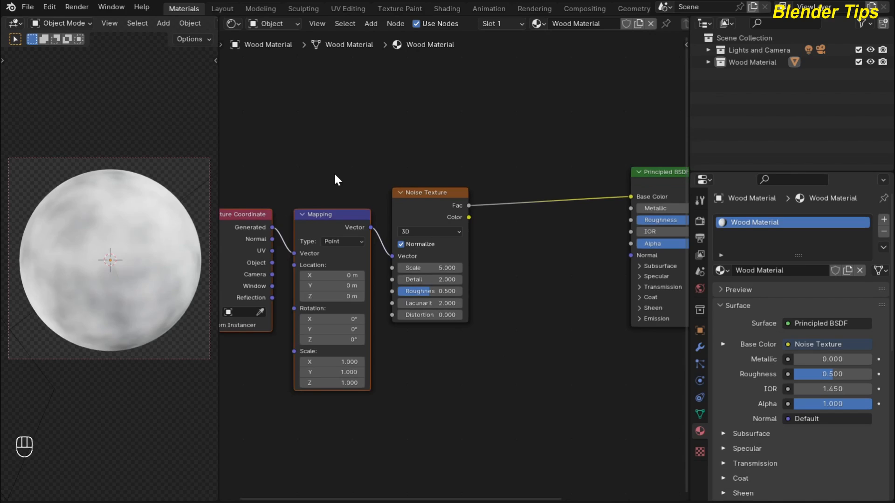
scroll(331, 177, down, 1)
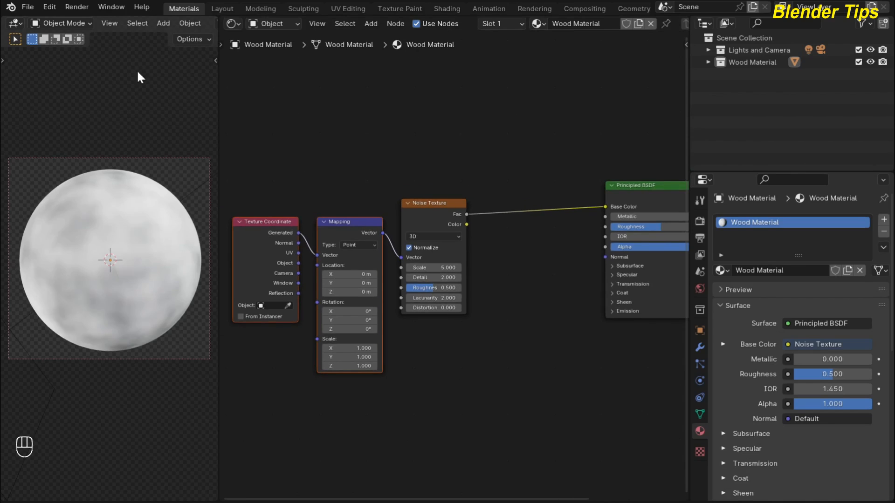
Look up the Node Wrangler add-on in the preferences by searching the add-ons for "node", and close the preferences
click(50, 7)
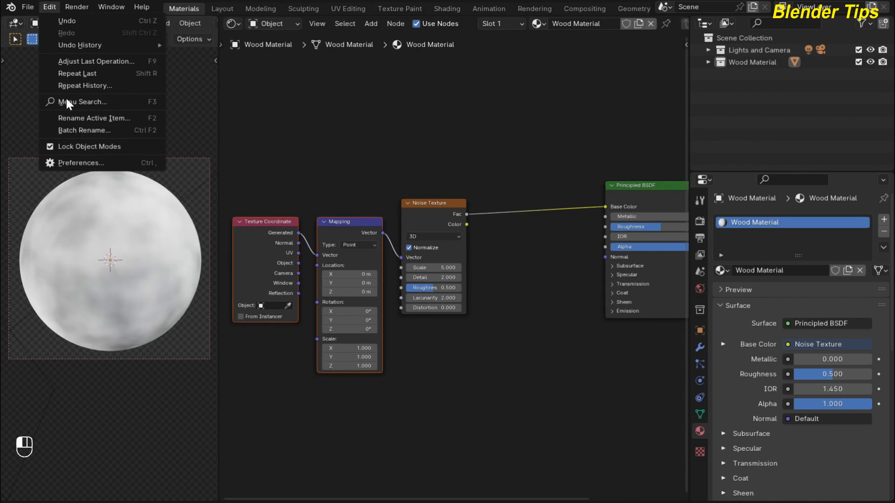
click(83, 158)
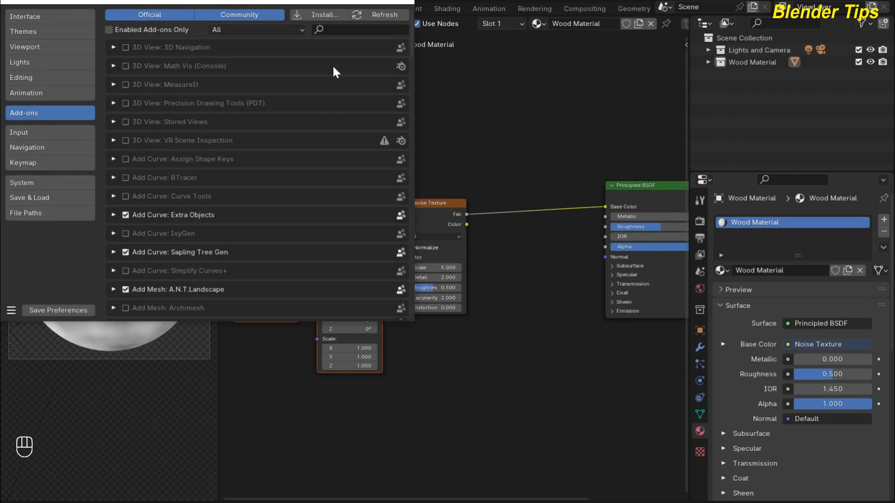
click(358, 29)
text(node)
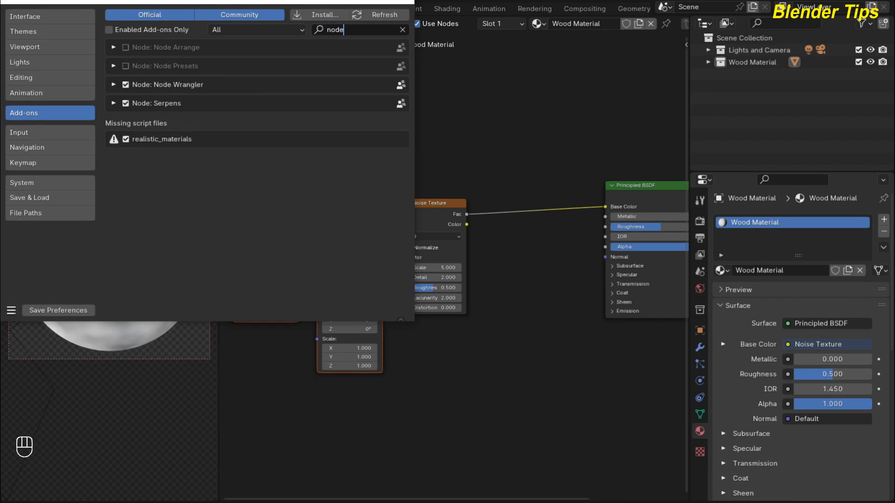
click(401, 2)
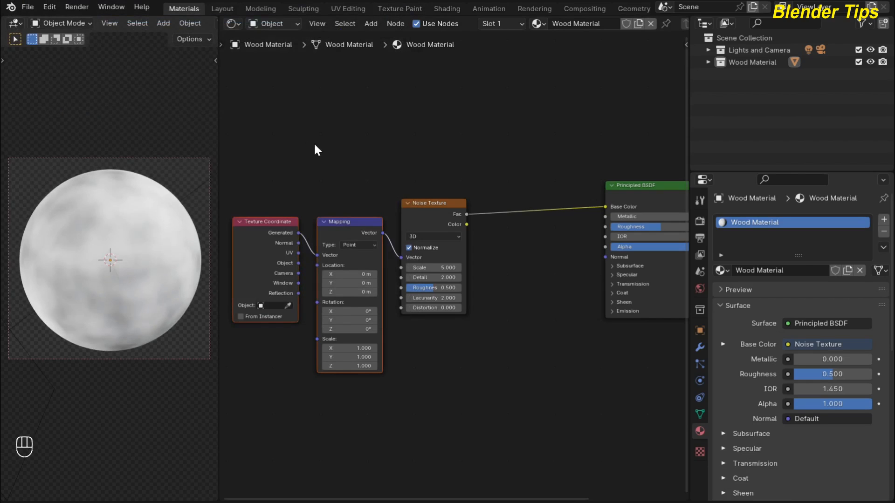
Connect the Texture Coordinate's Object output to the Mapping node's Vector input instead of Generated
middle_drag(317, 149, 366, 136)
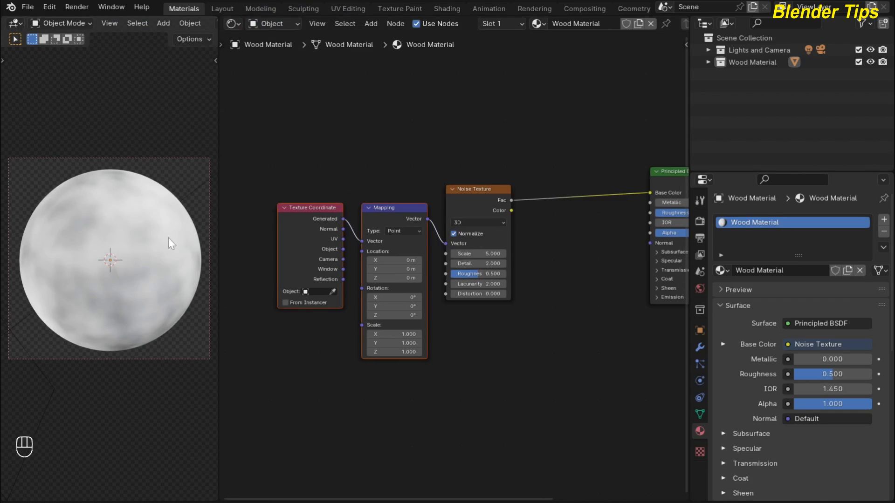
scroll(229, 217, up, 1)
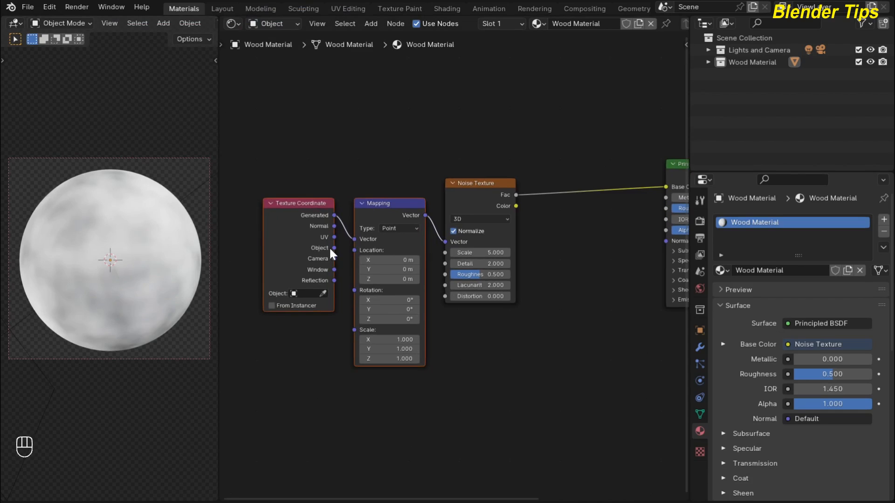
drag(333, 248, 353, 239)
scroll(551, 285, up, 2)
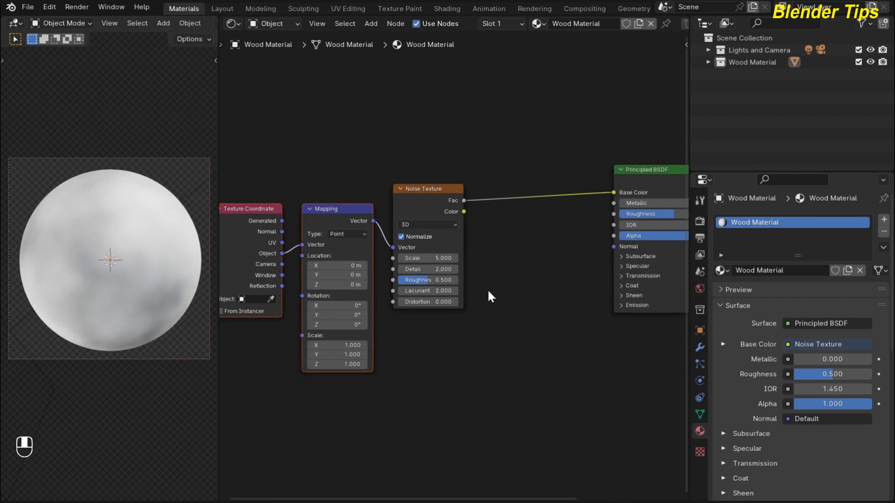
Set the Noise Texture's Detail to 15 and its Distortion to 2
drag(408, 196, 433, 202)
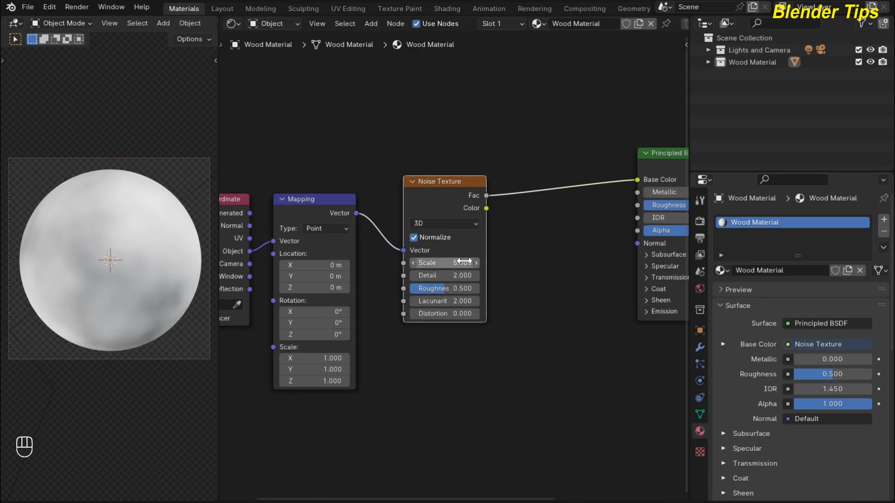
scroll(422, 262, up, 2)
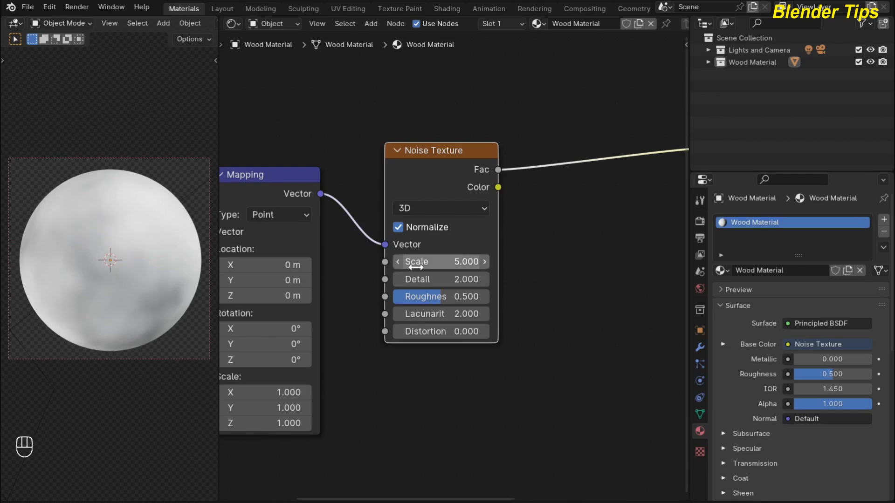
drag(408, 279, 541, 279)
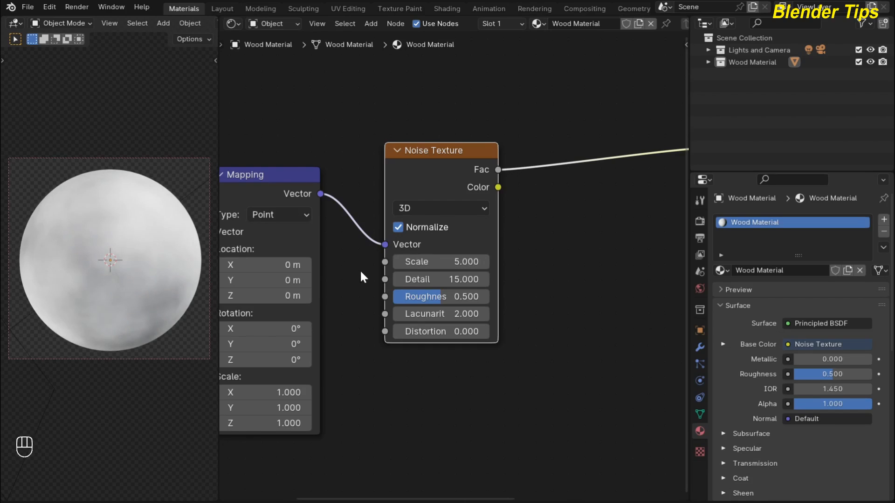
click(442, 331)
drag(441, 331, 484, 332)
click(442, 331)
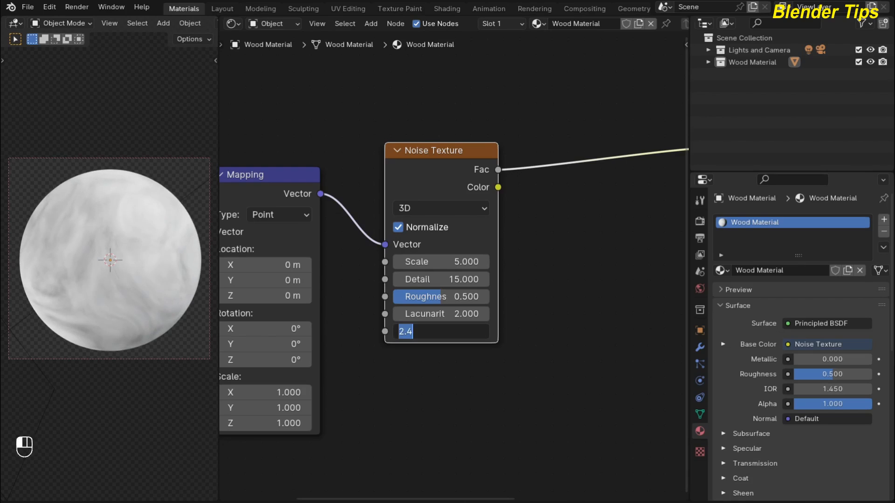
text(2)
key(Return)
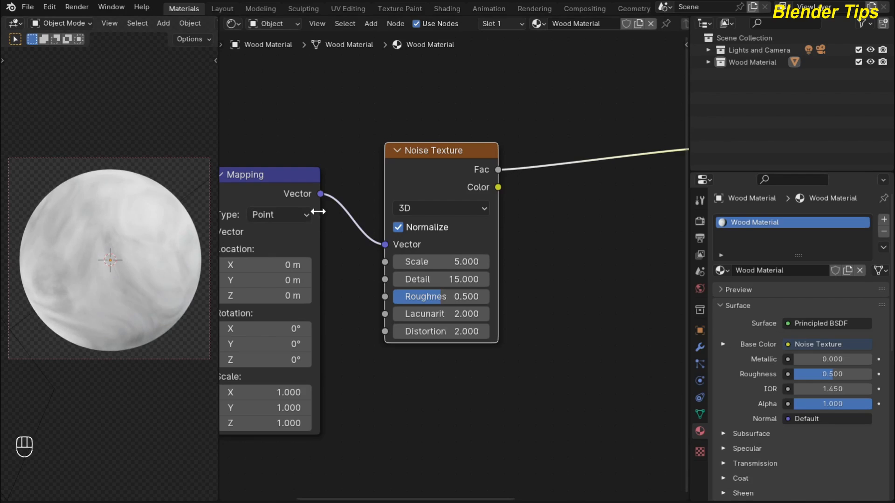
Set the Mapping node's Z Scale to 3 to stretch the noise pattern
scroll(334, 203, down, 4)
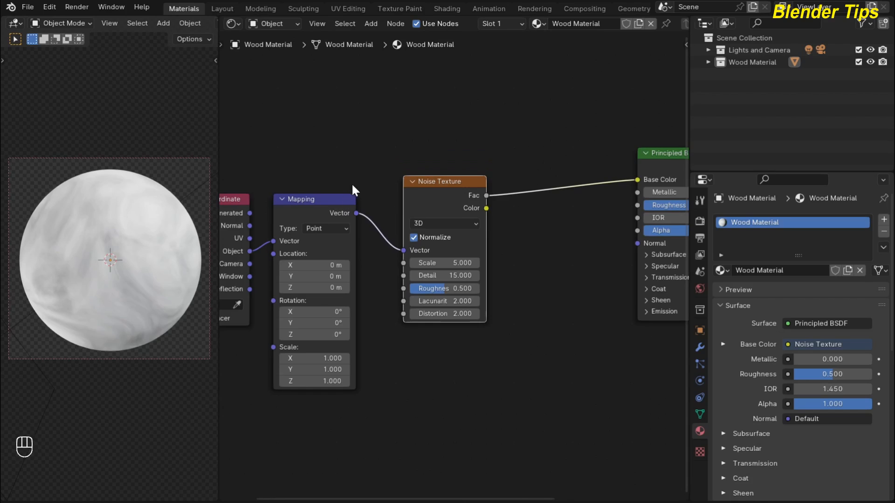
middle_drag(358, 178, 404, 149)
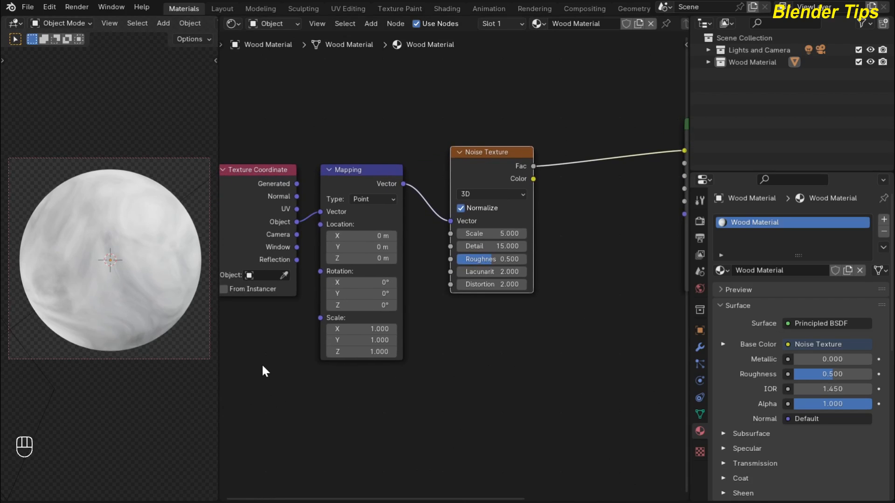
middle_drag(281, 361, 269, 322)
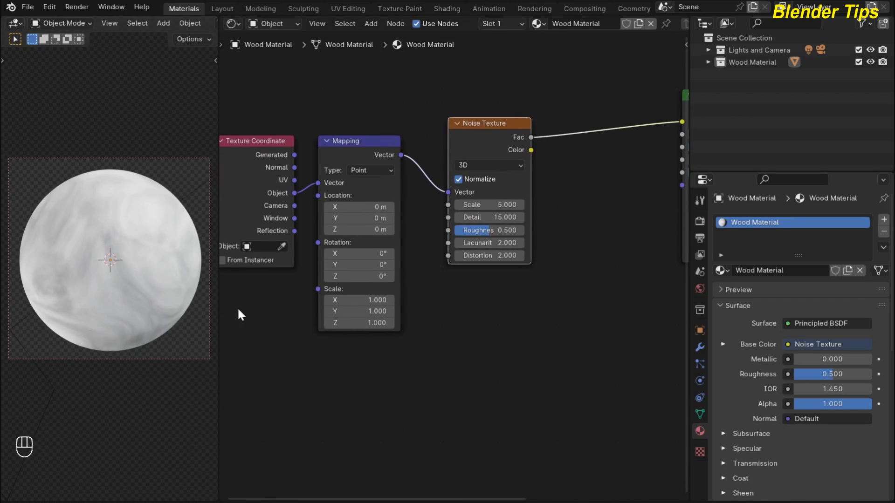
scroll(259, 309, up, 1)
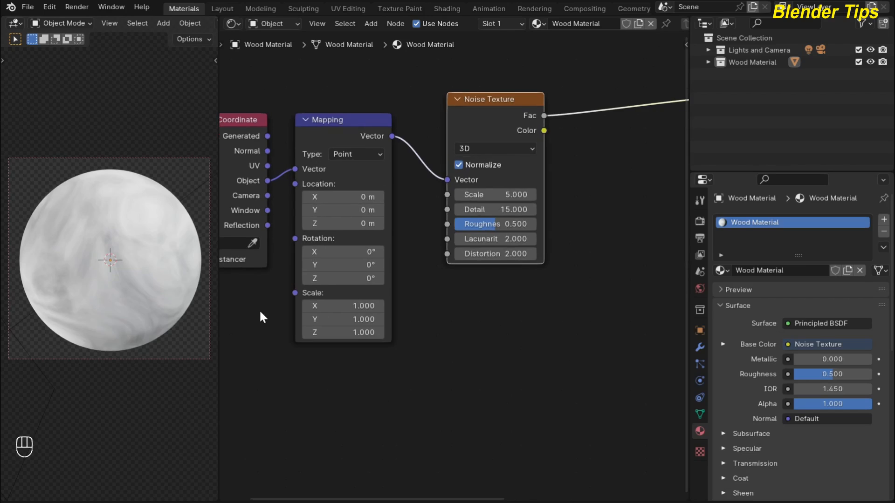
drag(319, 336, 422, 335)
click(319, 335)
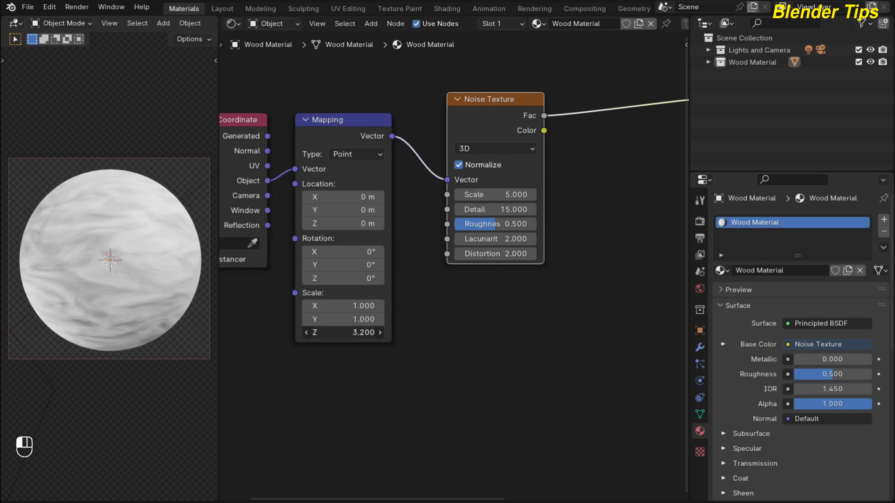
text(3)
key(Return)
Move the Texture Coordinate node away from the Mapping node and insert a second Mapping node on the link between them
scroll(273, 303, down, 2)
middle_drag(273, 303, 336, 326)
drag(329, 221, 261, 235)
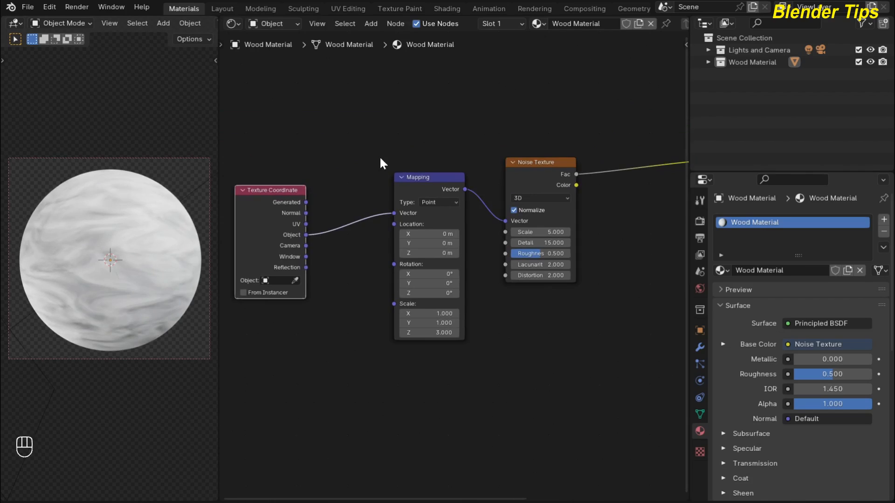
middle_drag(380, 158, 394, 210)
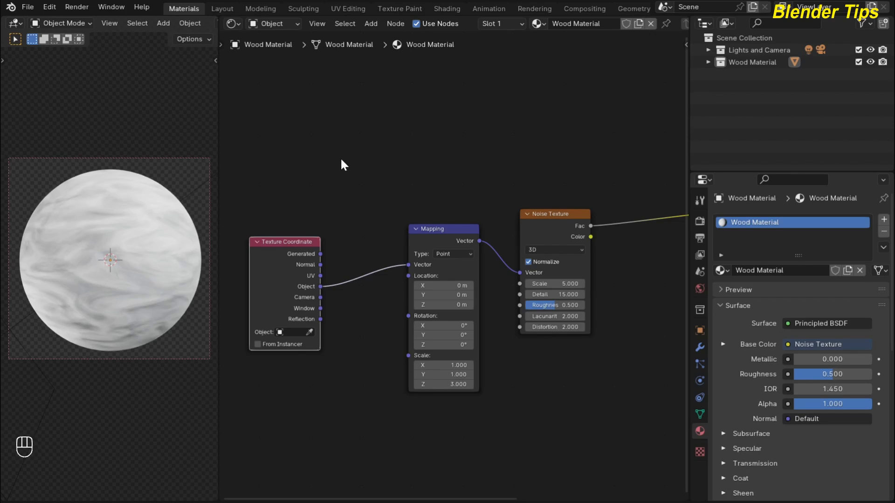
key(shift+a)
text(ma)
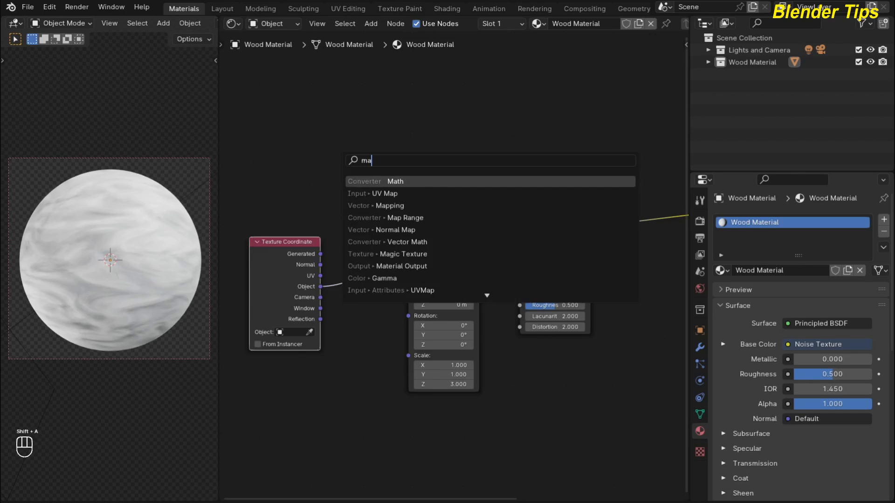
text(pp)
key(Return)
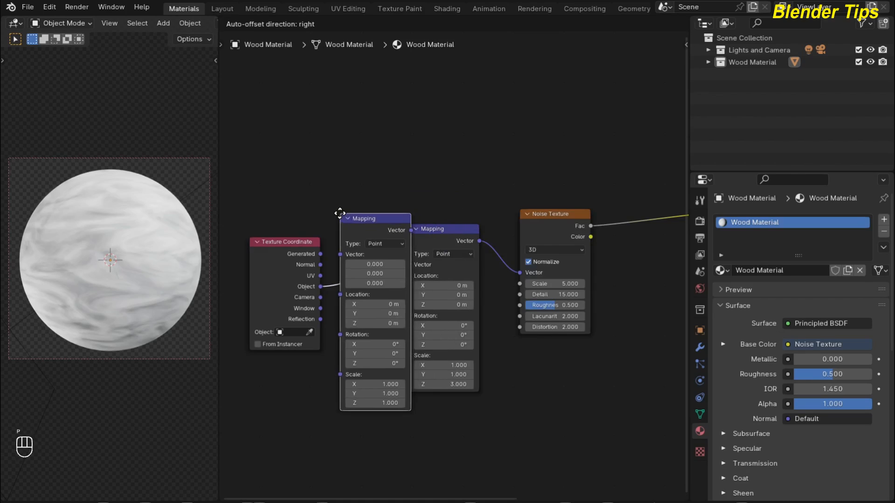
click(340, 211)
scroll(301, 188, up, 2)
middle_drag(275, 371, 325, 274)
drag(298, 161, 294, 140)
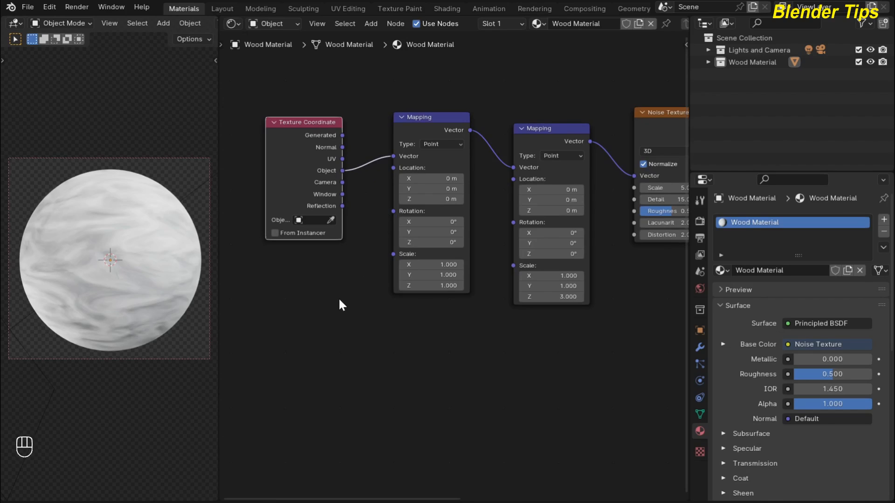
Add a Combine XYZ node below the Texture Coordinate node and connect its Vector output to the first Mapping node's Rotation input
key(shift+a)
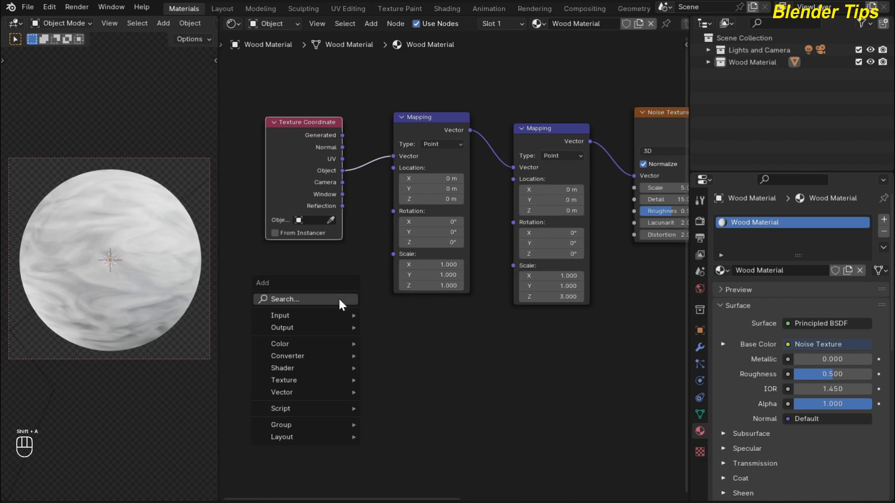
text(com)
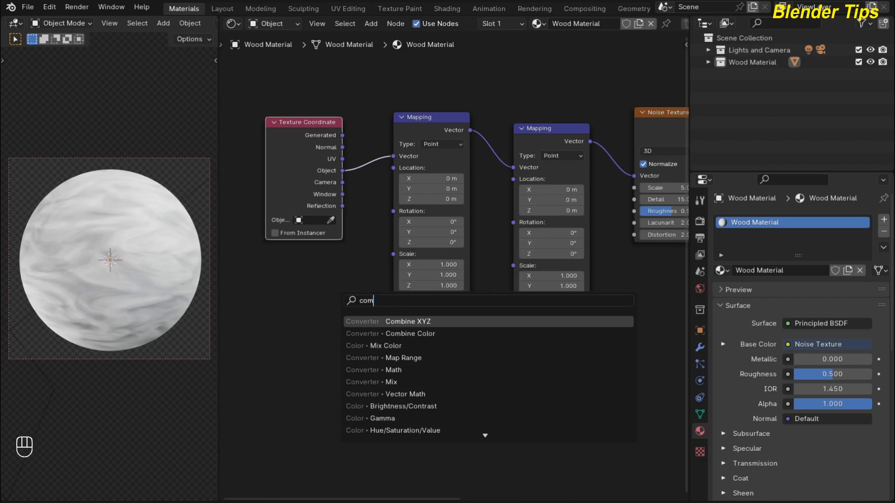
text(b)
key(Return)
click(260, 289)
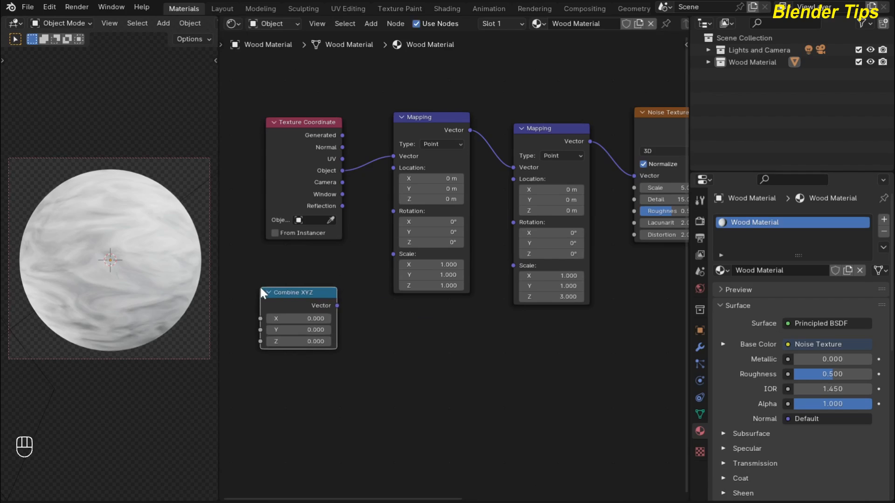
drag(337, 305, 389, 211)
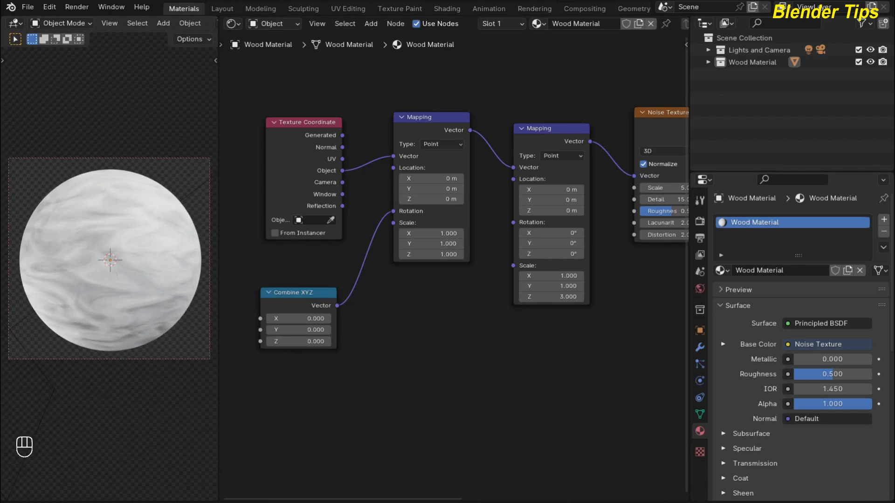
Try an X value of 2.7 on the Combine XYZ node and undo it
middle_drag(297, 396, 346, 396)
scroll(346, 396, up, 3)
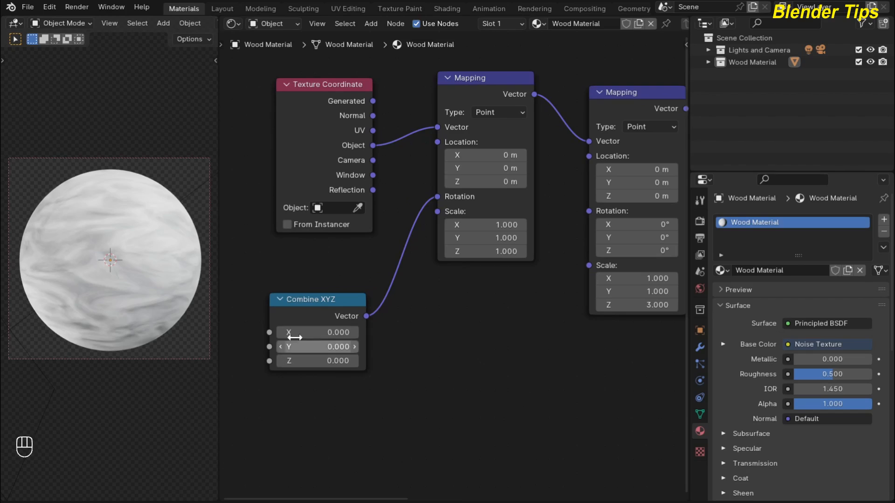
drag(296, 333, 344, 333)
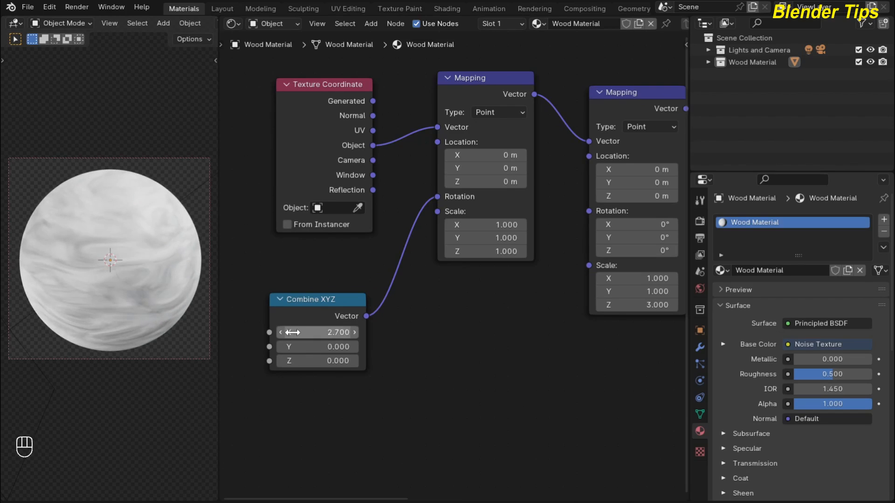
key(ctrl+z)
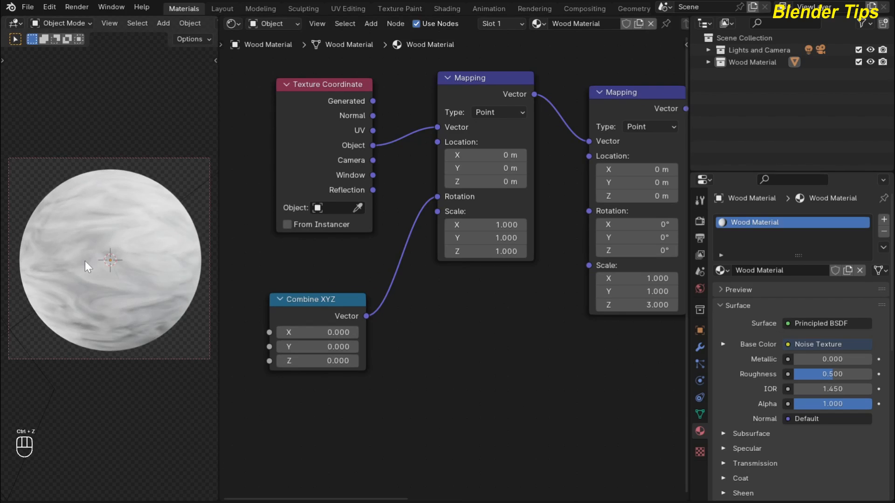
Set the Combine XYZ node's Y value to 45
drag(300, 348, 313, 348)
click(314, 348)
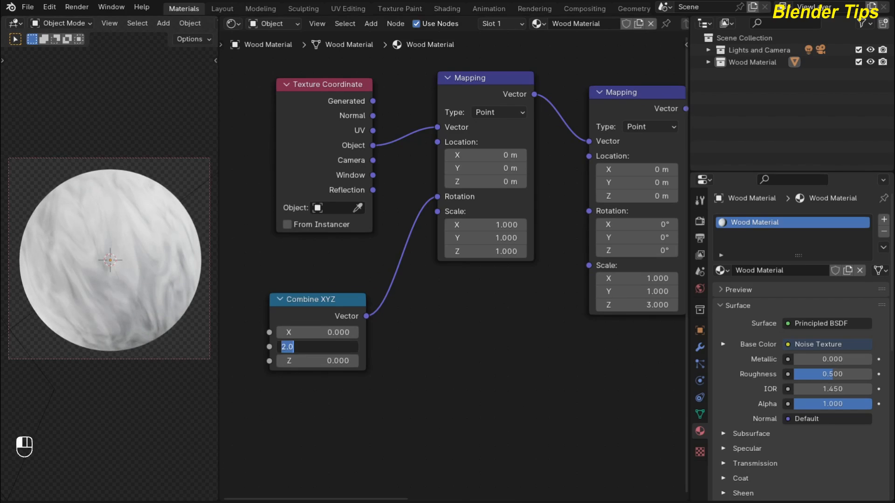
text(45)
key(Return)
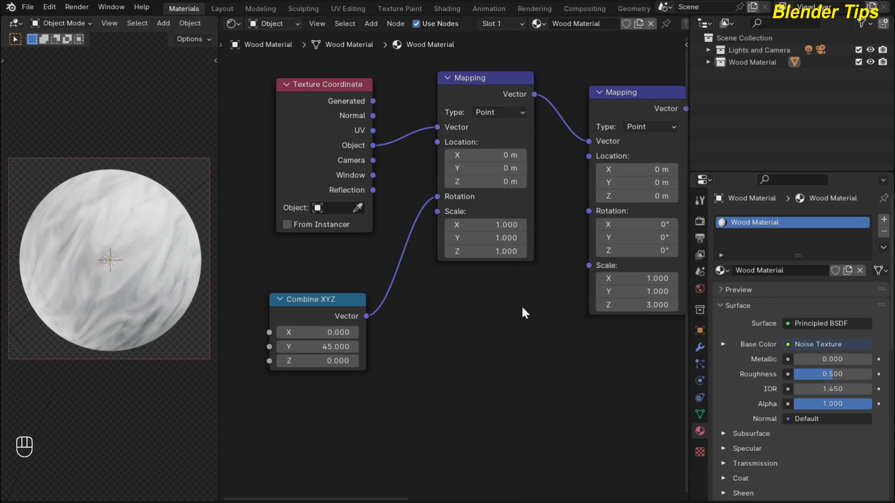
Insert a second Noise Texture node on the link between the existing Noise Texture and the Principled BSDF
middle_drag(539, 333, 194, 390)
scroll(552, 239, down, 1)
middle_drag(552, 240, 405, 240)
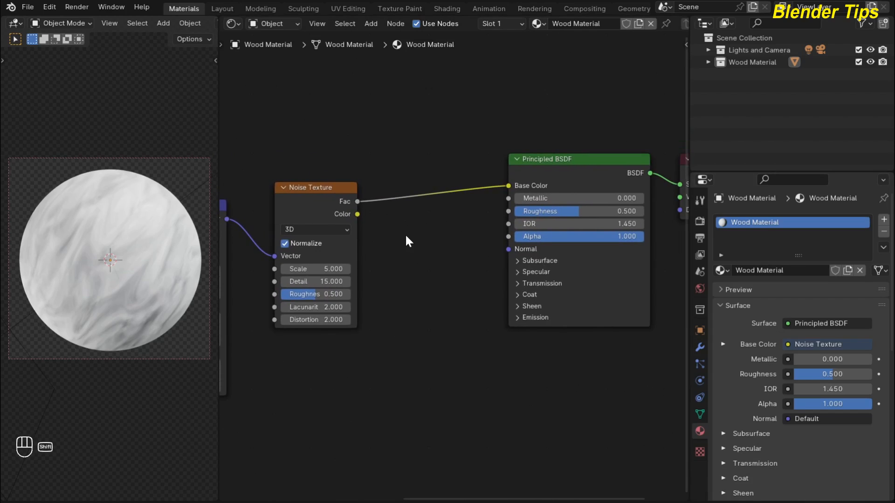
key(shift+a)
text(noi)
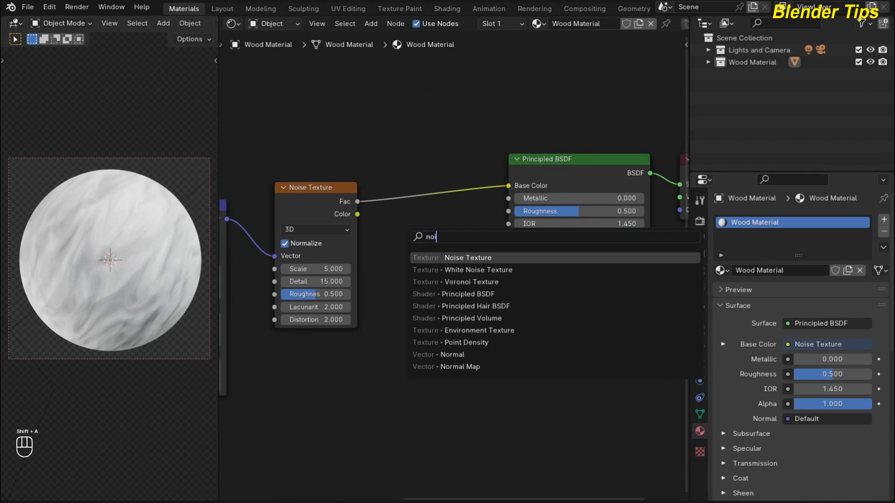
key(Return)
click(372, 167)
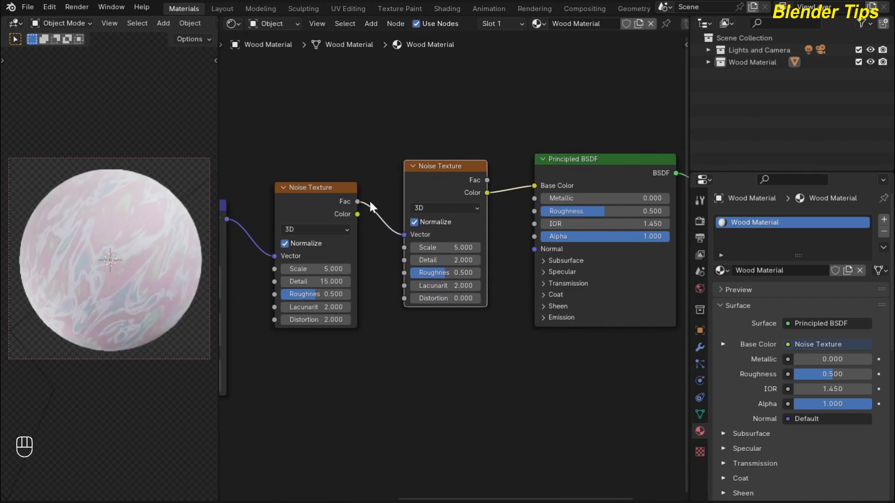
Move the first Noise Texture node slightly up and preview the second Noise Texture's Fac output on the sphere
scroll(383, 303, up, 2)
scroll(383, 304, up, 1)
middle_drag(378, 298, 384, 335)
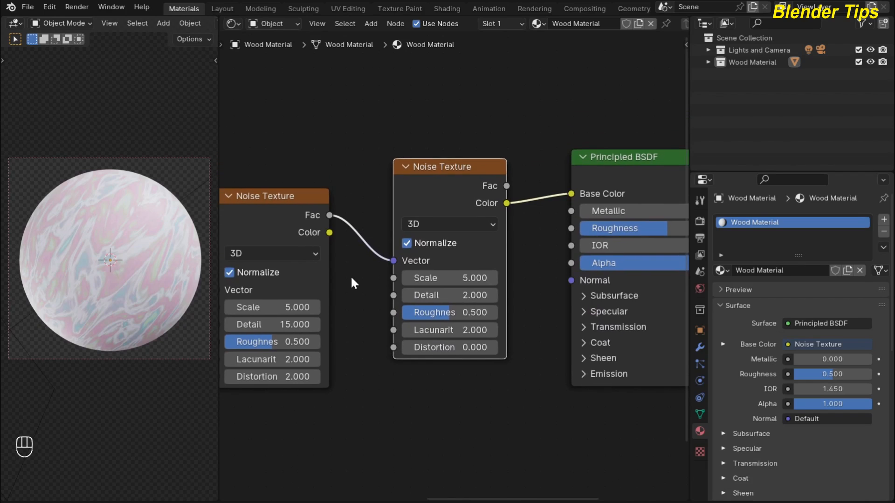
scroll(355, 278, down, 2)
drag(314, 233, 312, 200)
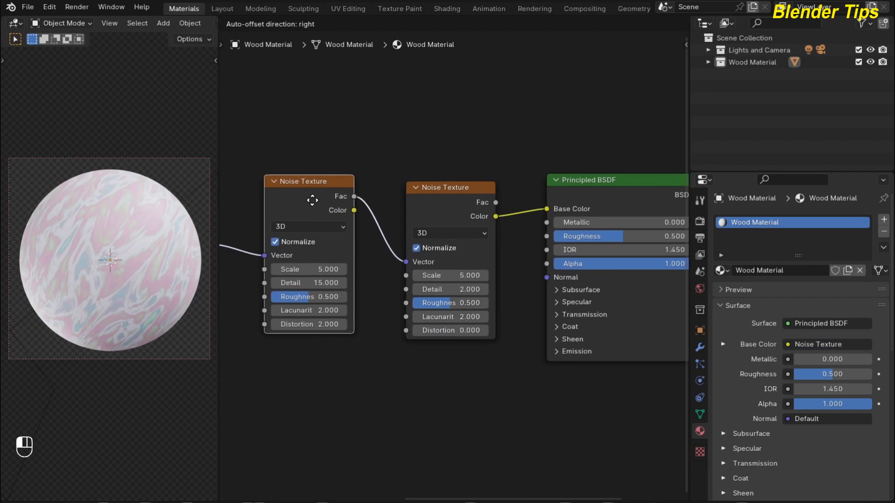
scroll(451, 266, up, 2)
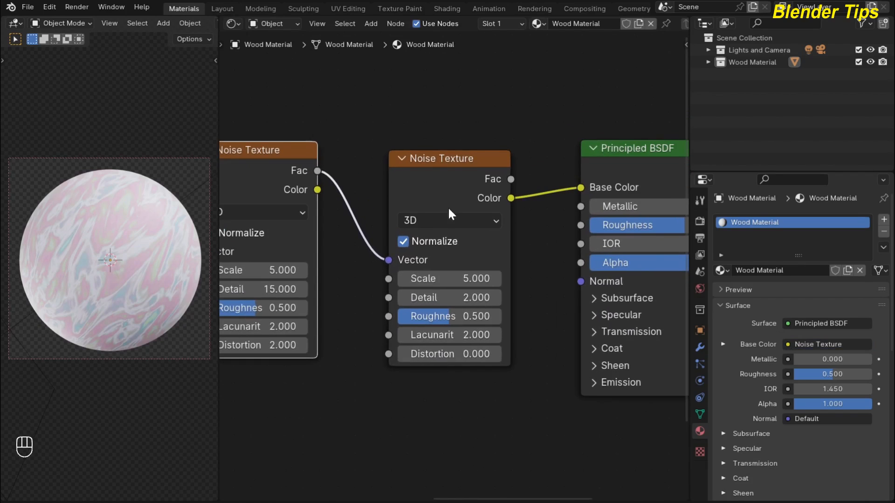
ctrl+shift+click(435, 183)
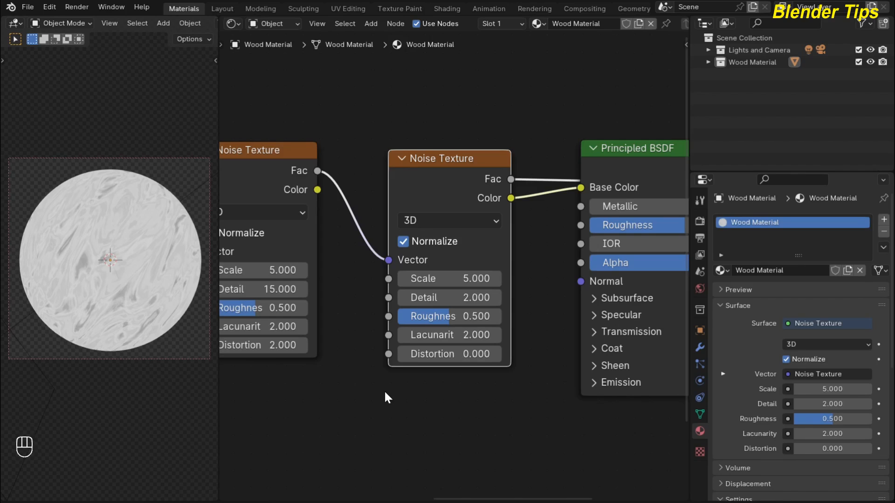
Set the second Noise Texture's Scale to 10 and its Detail to 15
scroll(384, 396, up, 2)
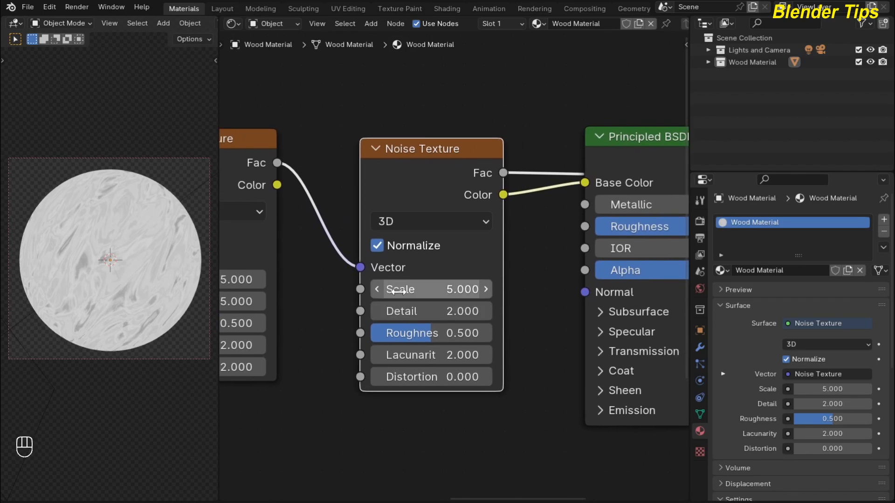
drag(390, 292, 414, 292)
click(390, 291)
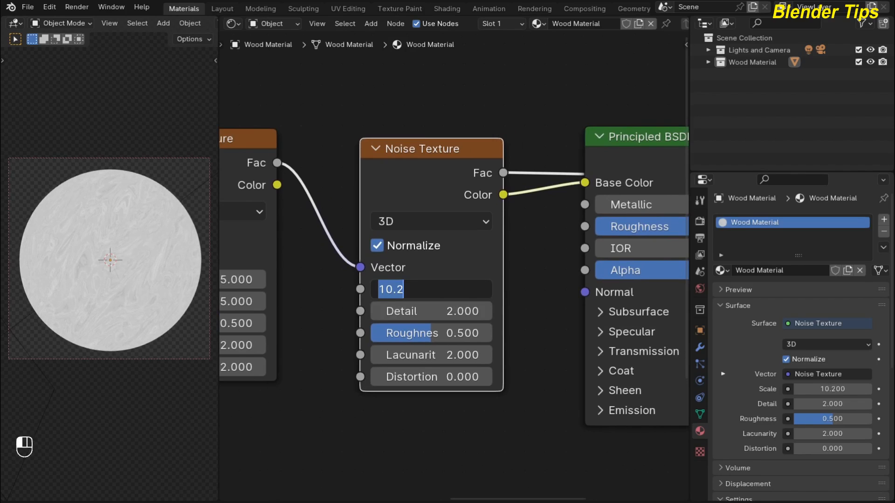
text(10)
key(Return)
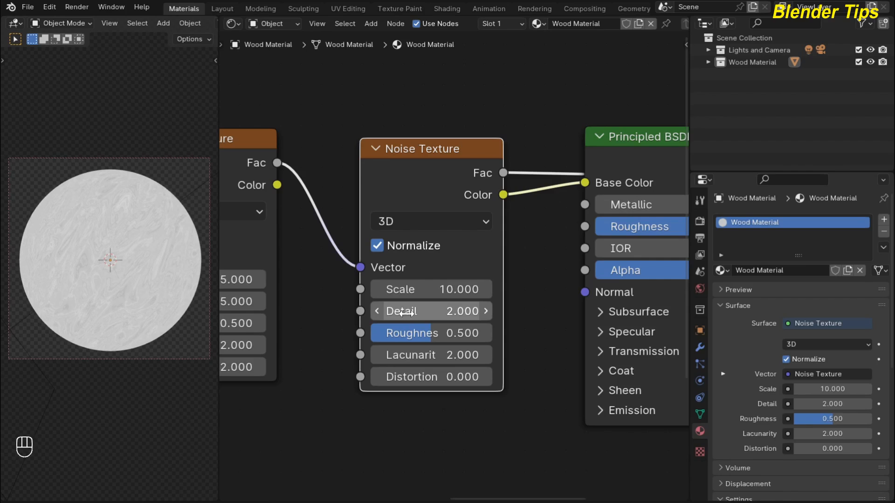
drag(405, 313, 470, 313)
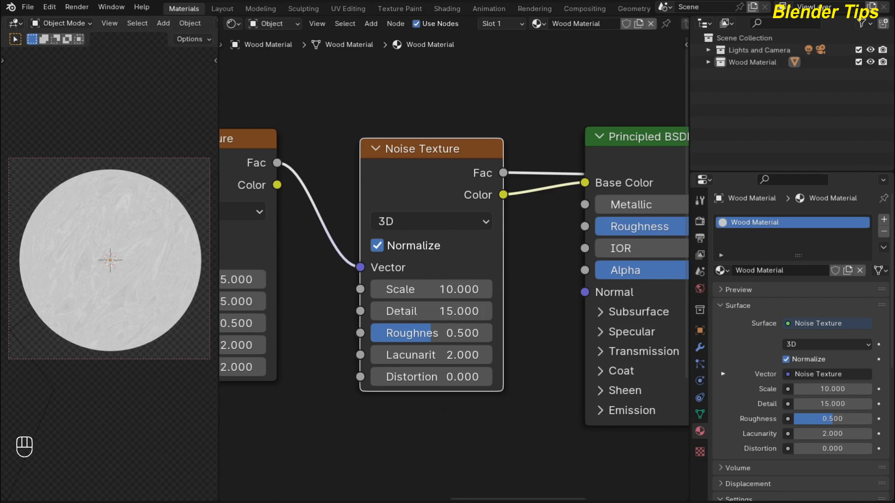
Move the Principled BSDF and Material Output nodes farther away from the second Noise Texture to make room
scroll(529, 282, down, 4)
middle_drag(521, 300, 306, 384)
drag(388, 191, 647, 398)
drag(481, 286, 732, 276)
scroll(428, 352, down, 6)
middle_drag(410, 376, 504, 342)
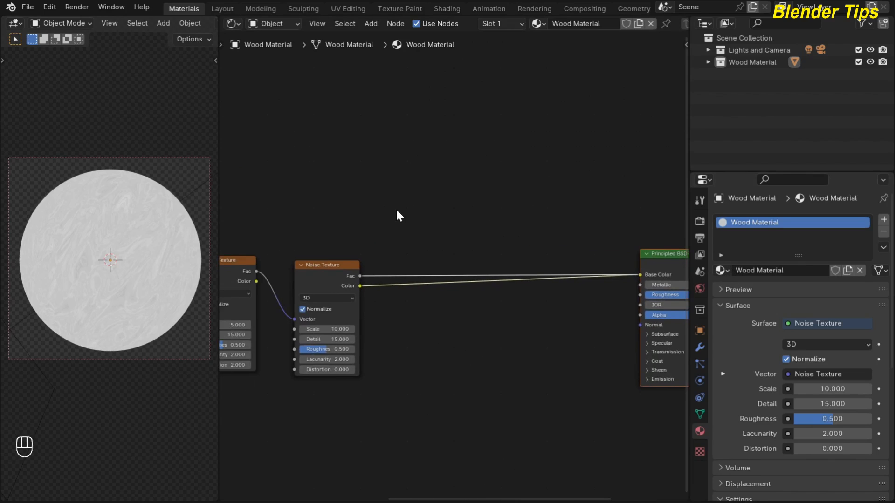
Insert a Color Ramp node on the second Noise Texture's Fac link and move it above the Color link
key(shift+a)
text(col)
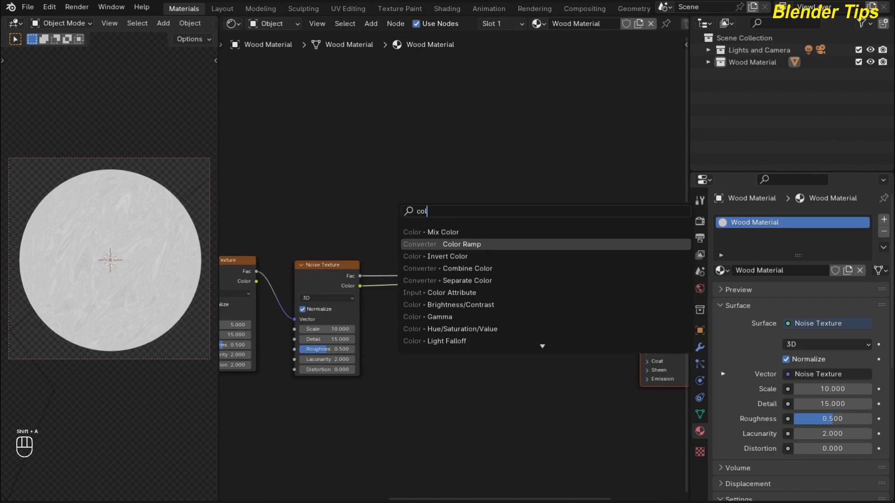
click(466, 244)
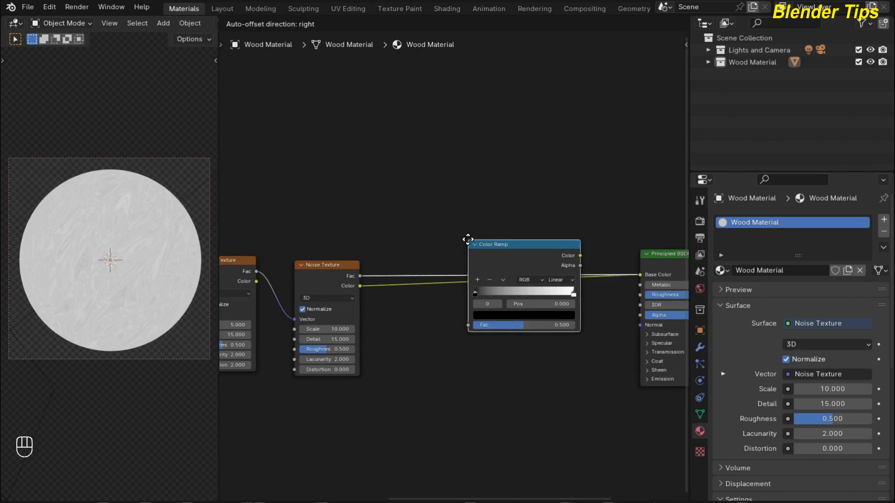
click(400, 217)
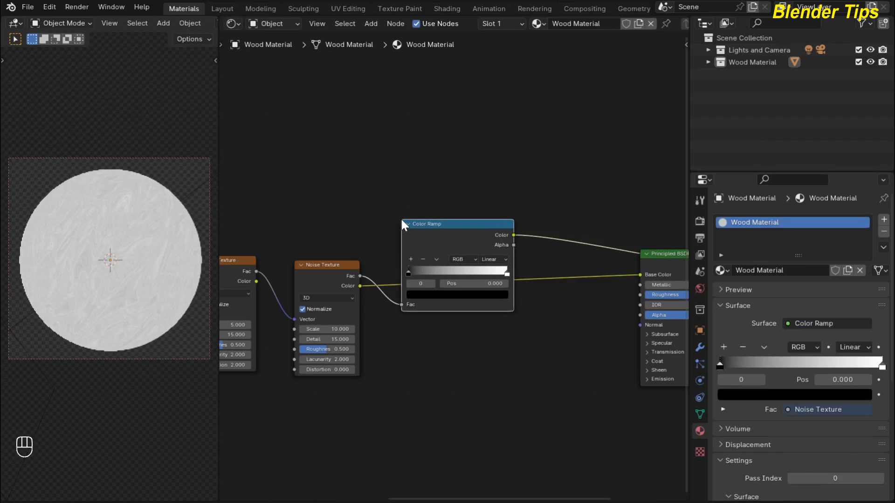
drag(431, 225, 424, 175)
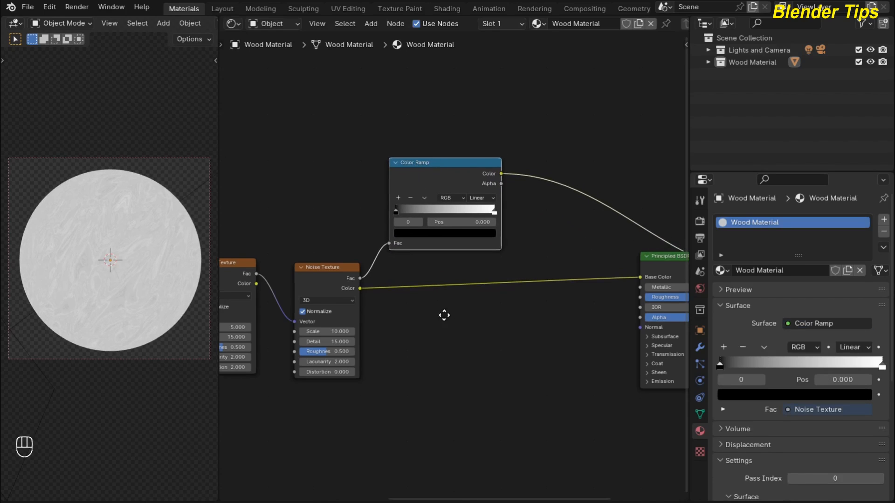
middle_drag(420, 176, 410, 234)
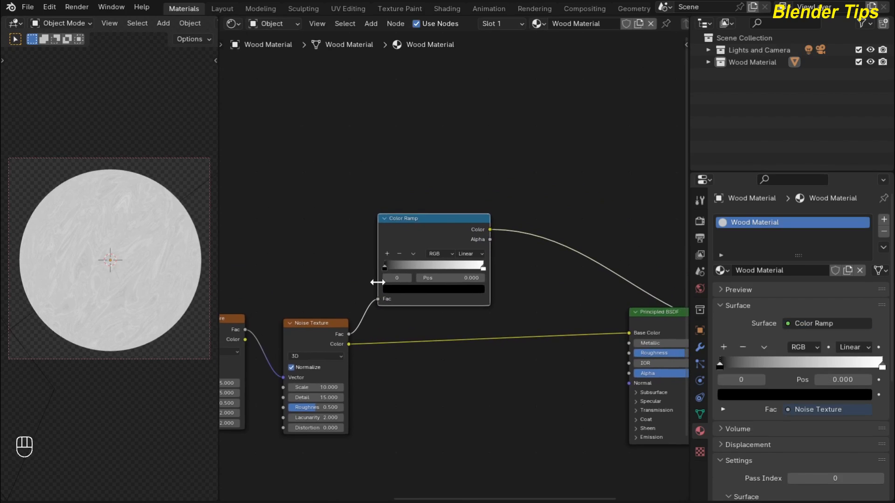
Preview the Color Ramp's Alpha output and move its black stop to 0.566 and white stop to 0.939
ctrl+shift+click(409, 233)
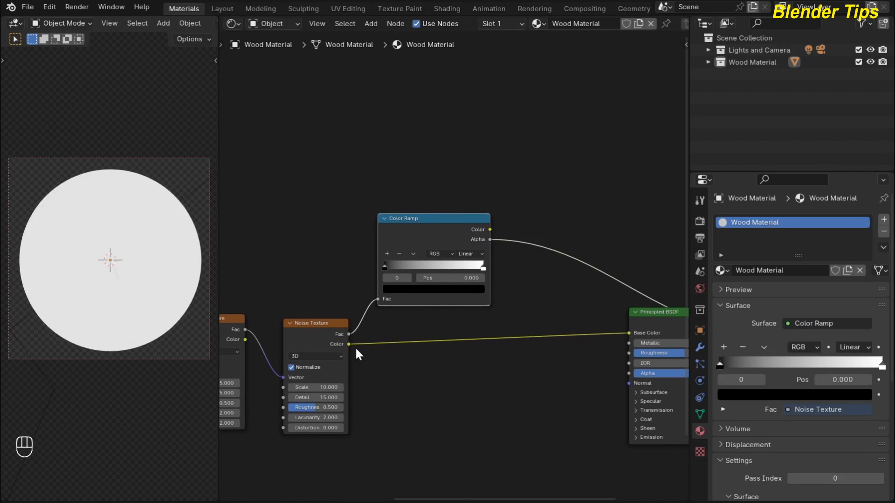
scroll(385, 344, up, 2)
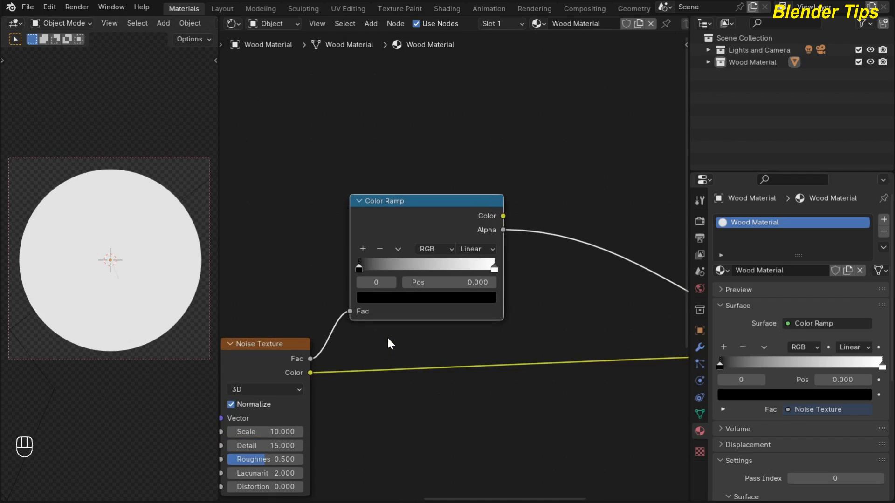
drag(358, 269, 438, 268)
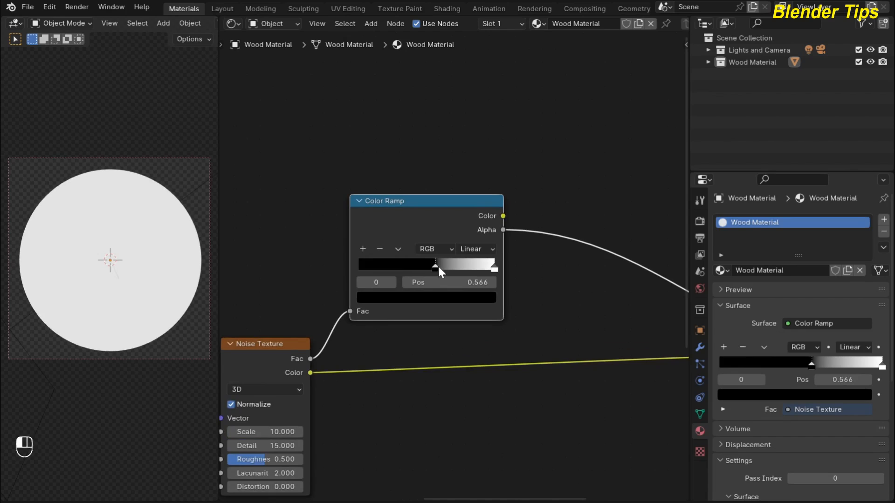
drag(493, 267, 485, 269)
Disconnect the Noise Texture's Color link from the Principled BSDF's Base Color and preview the Color Ramp's Color output instead
scroll(548, 314, down, 2)
middle_drag(550, 316, 463, 309)
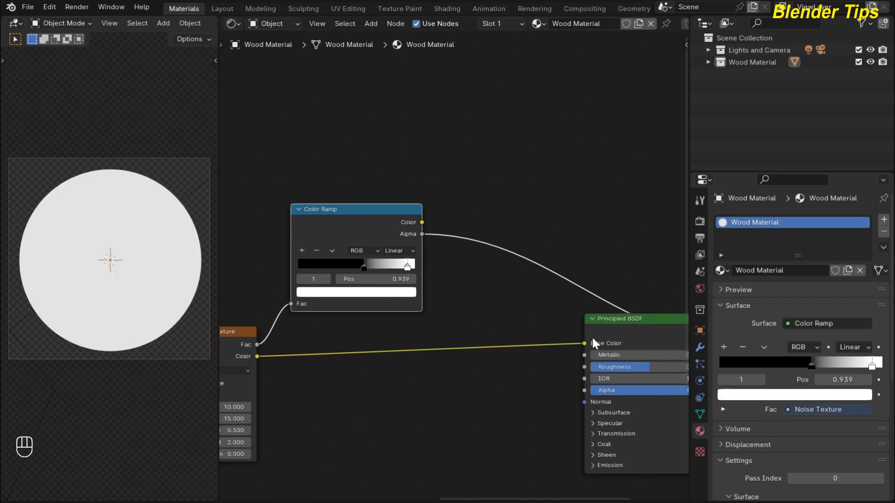
drag(585, 343, 566, 345)
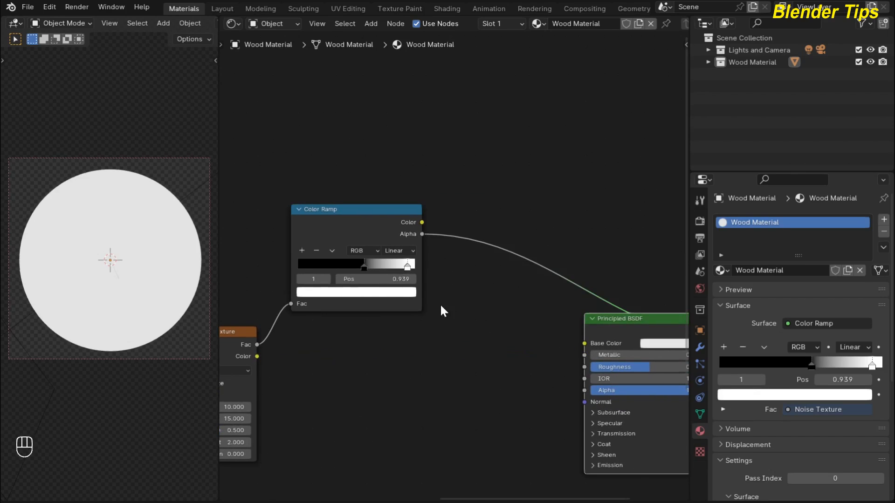
ctrl+shift+click(343, 224)
middle_drag(386, 346, 412, 342)
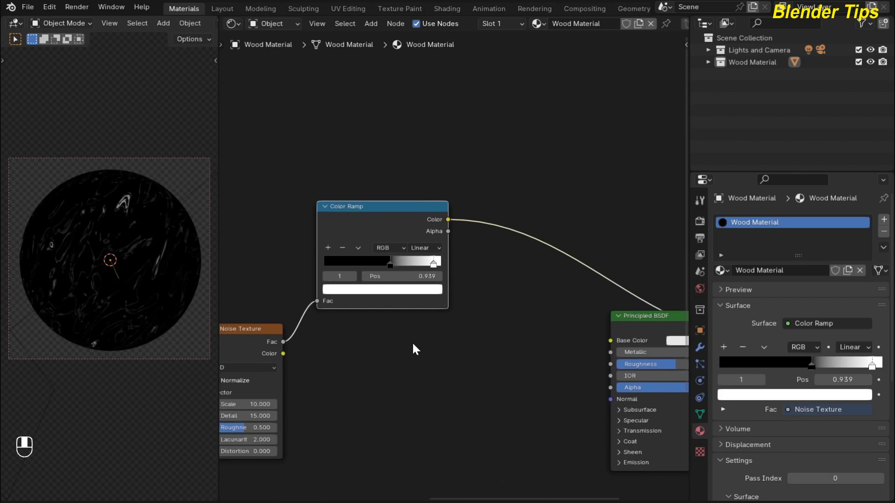
Move the Color Ramp's black stop to position 0.468 and its white stop to position 0.872
scroll(412, 343, up, 3)
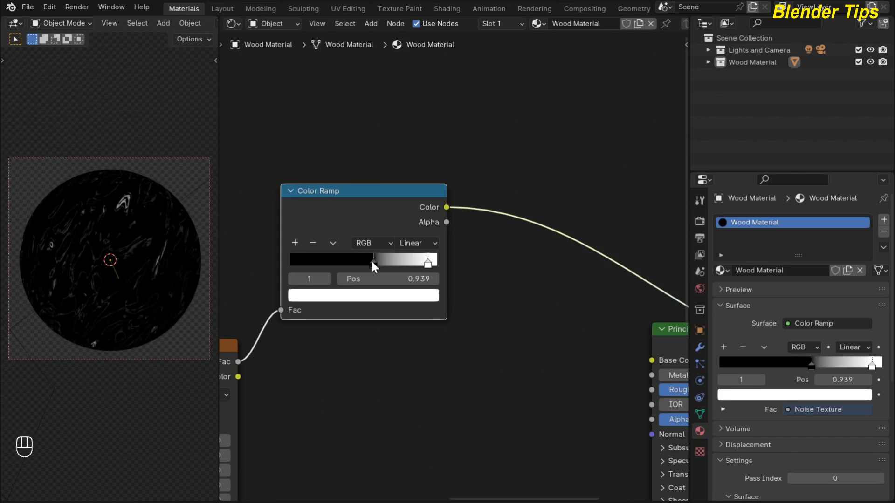
drag(371, 264, 357, 263)
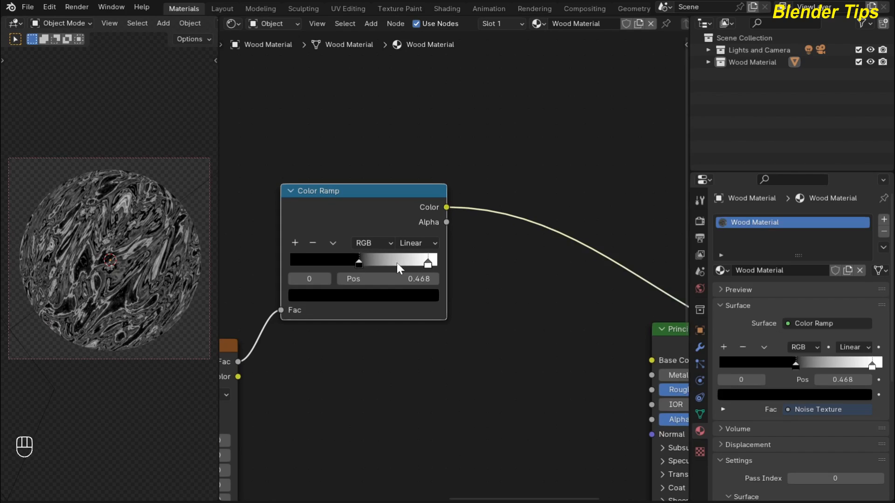
drag(425, 262, 415, 265)
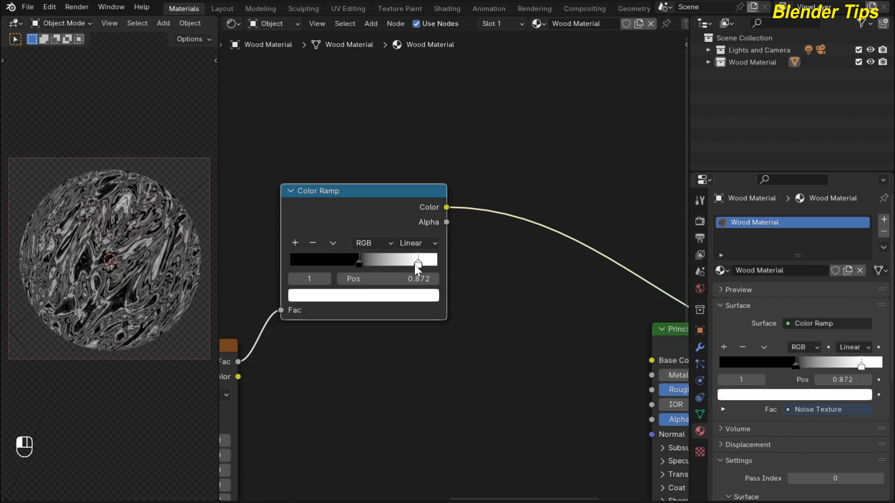
Insert a Mix Color node on the Color Ramp's Color output link and place it below and beside the ramp
scroll(476, 348, down, 3)
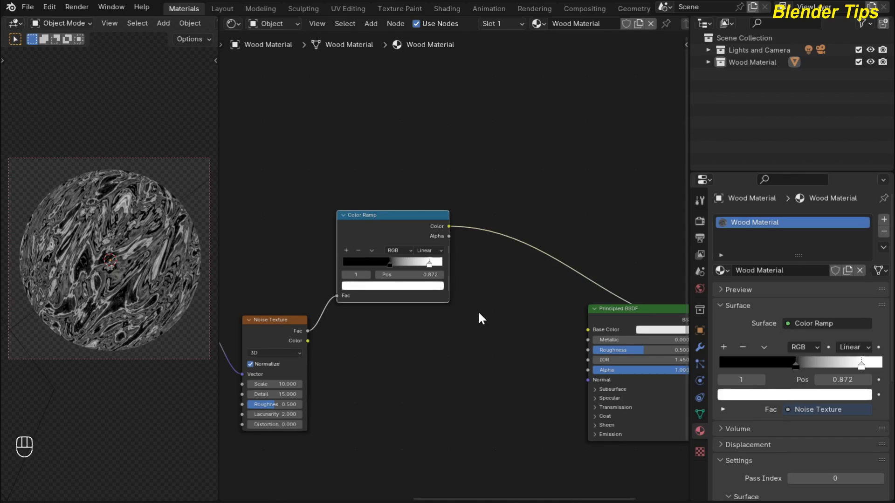
scroll(480, 314, down, 2)
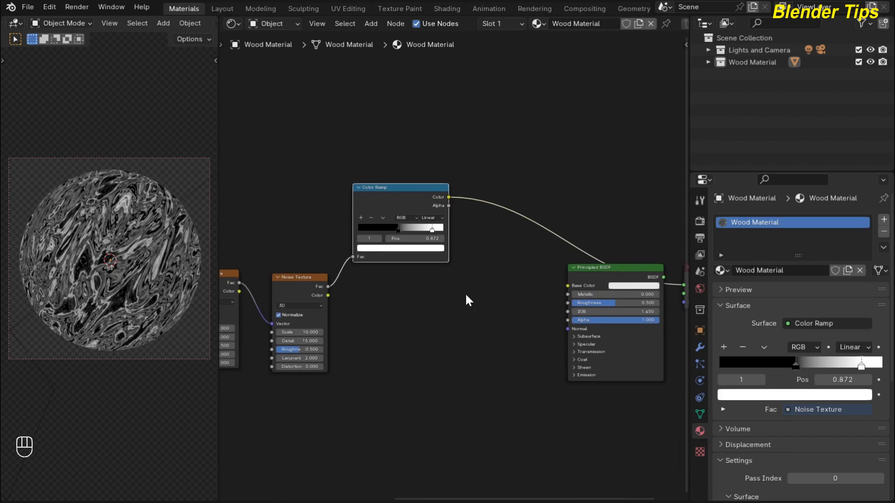
key(shift+a)
click(465, 294)
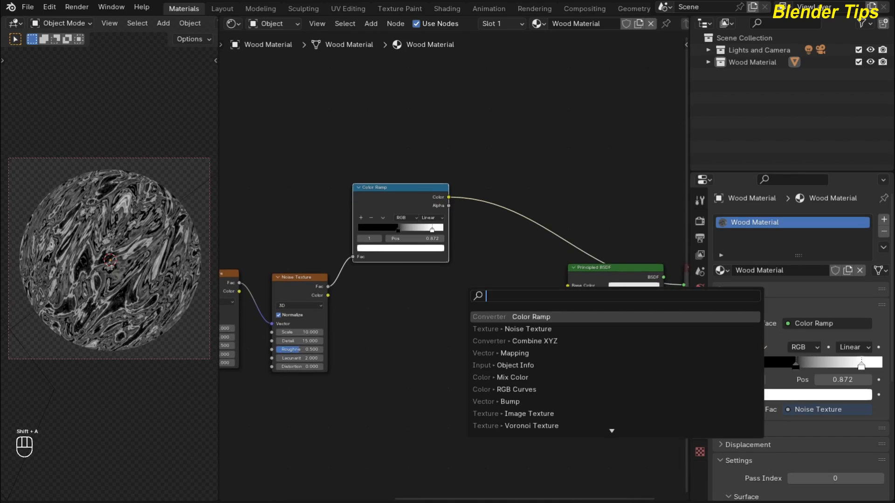
text(mix)
key(Return)
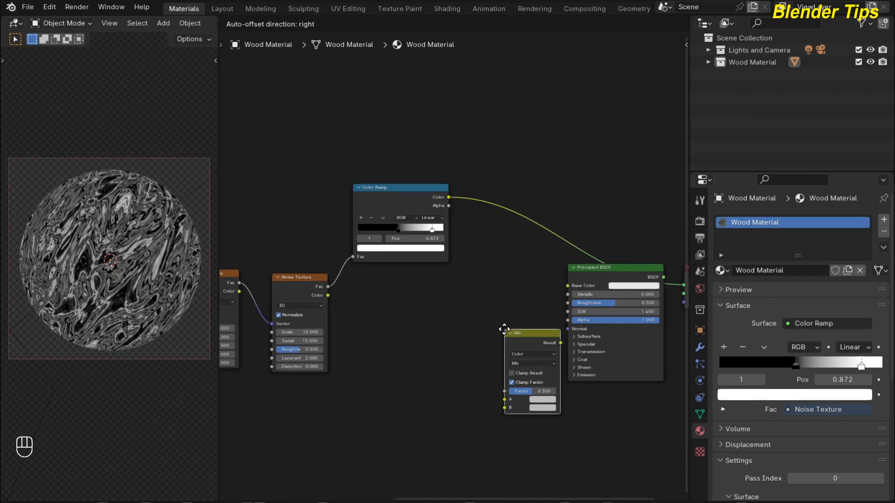
click(482, 206)
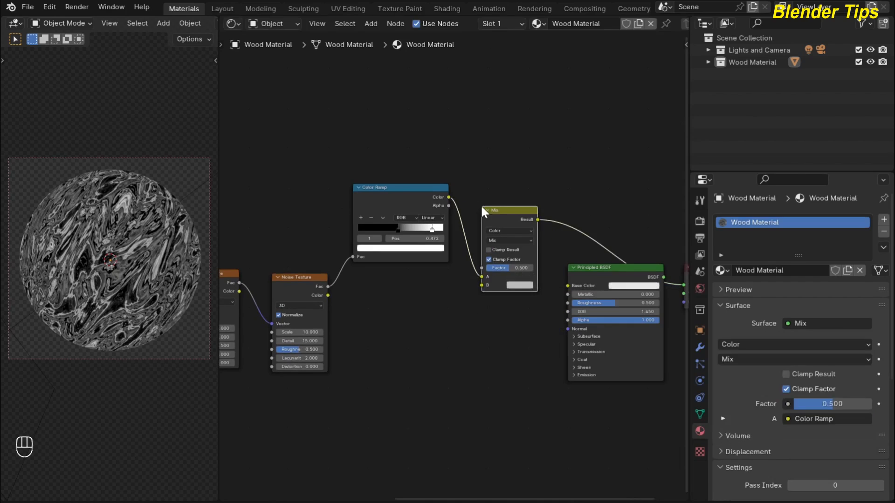
key(g)
drag(479, 302, 480, 302)
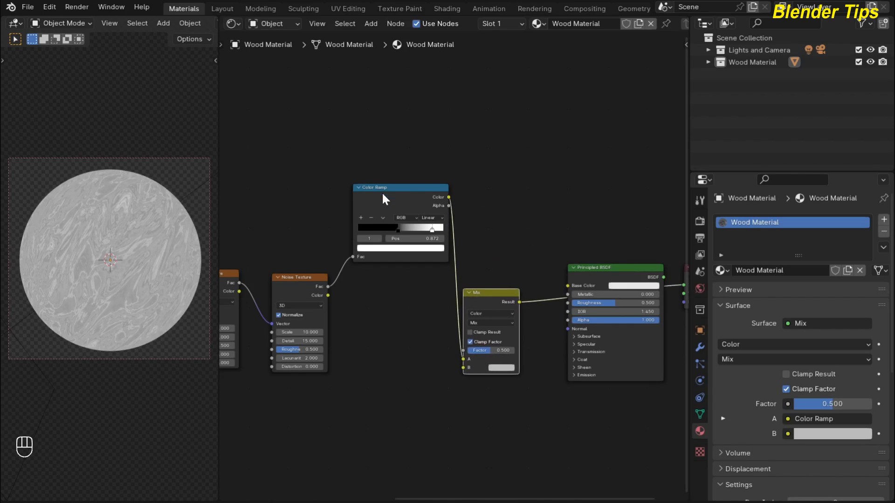
Spread out the Color Ramp and first Noise Texture, then connect that Noise Texture's Color output to the Mix node's B input
drag(381, 198, 372, 198)
middle_drag(382, 317, 372, 271)
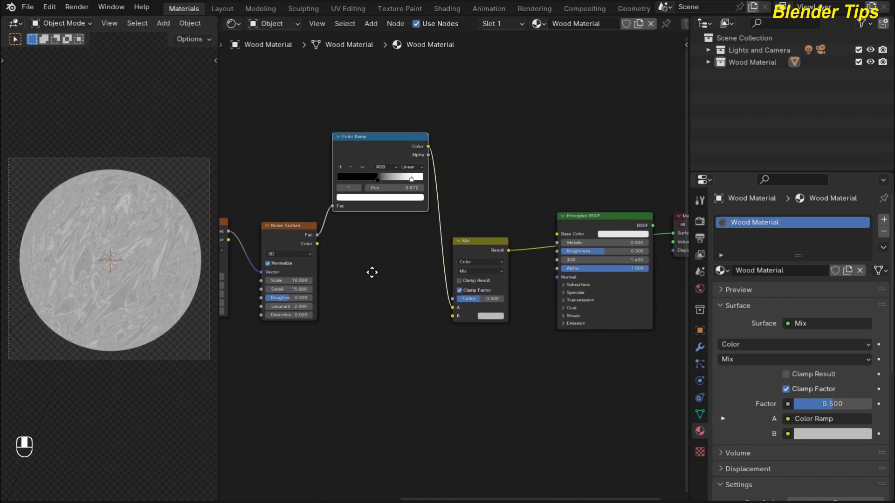
scroll(376, 271, up, 1)
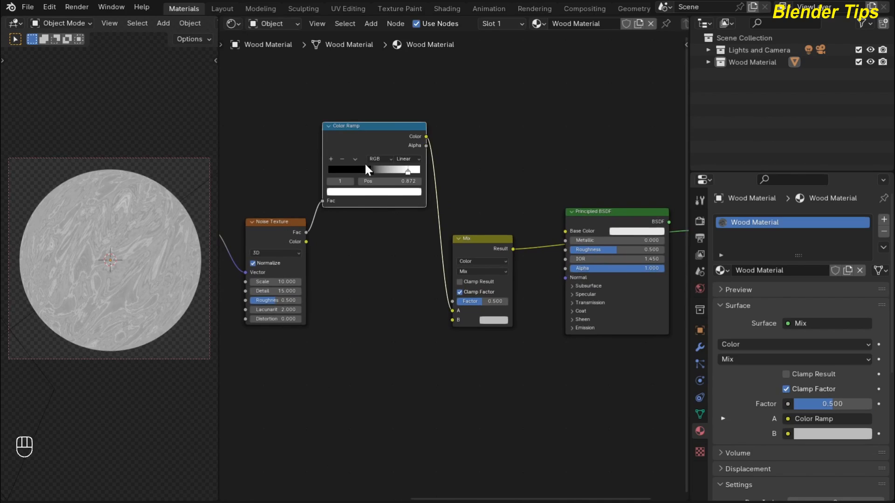
scroll(399, 303, down, 1)
middle_drag(400, 303, 455, 308)
drag(293, 243, 295, 323)
middle_drag(416, 363, 392, 335)
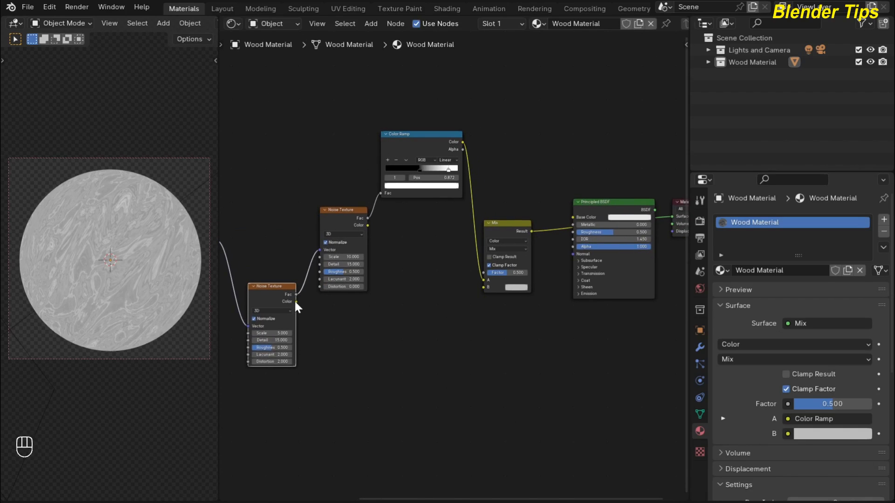
drag(295, 302, 485, 288)
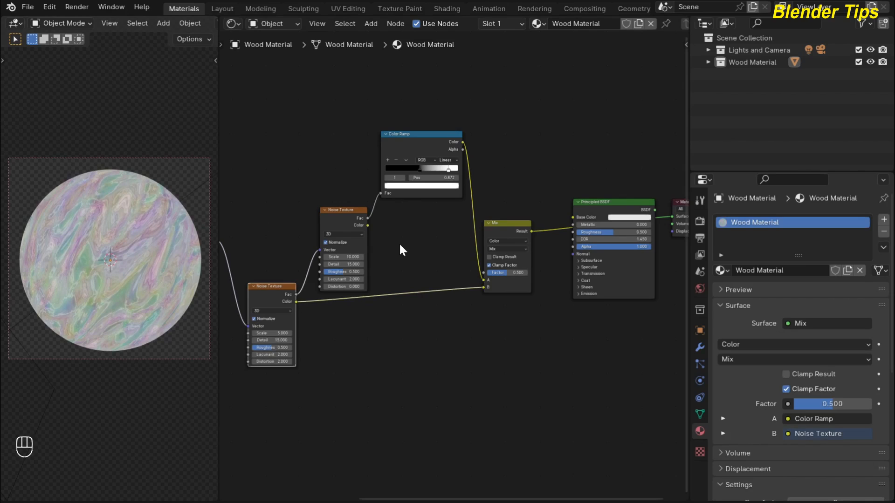
Feed the Mix Result into the Principled BSDF's Base Color, restore the shader output, and move the BSDF and Material Output away from the Mix node
scroll(464, 336, down, 1)
middle_drag(464, 337, 292, 345)
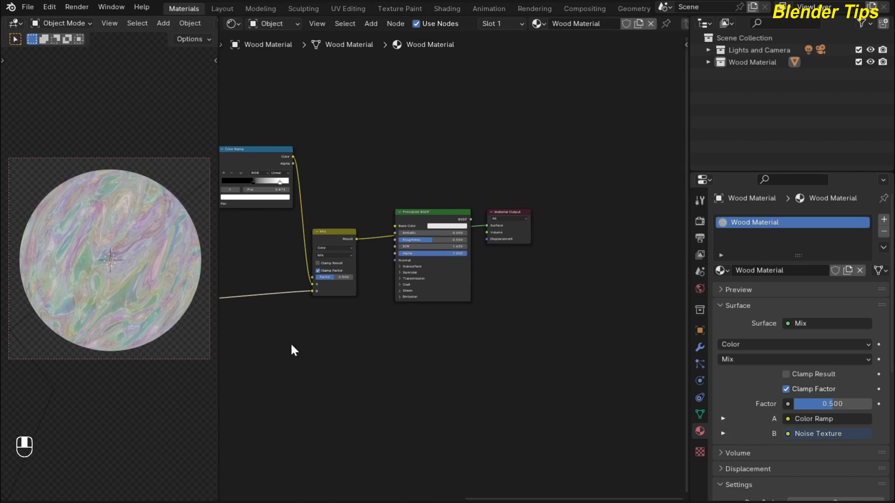
mouse_move(428, 217)
mouse_down()
mouse_move(418, 228)
mouse_move(423, 218)
mouse_up()
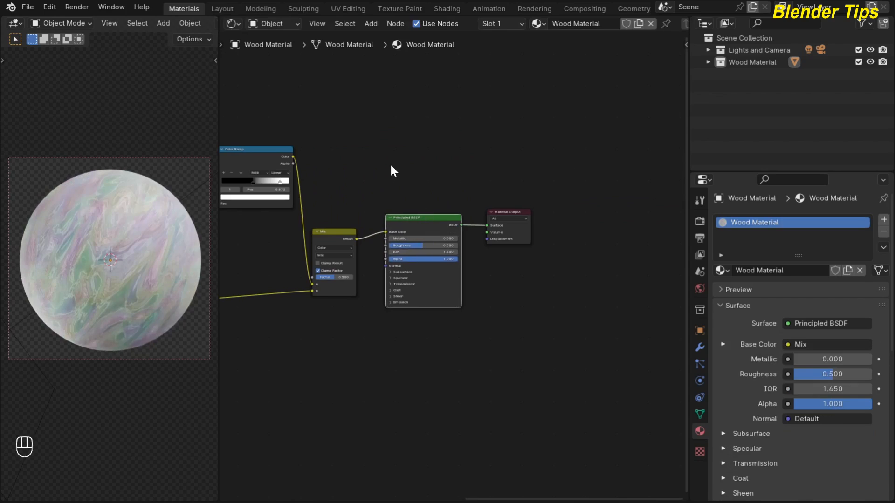
drag(386, 163, 535, 308)
drag(440, 227, 585, 231)
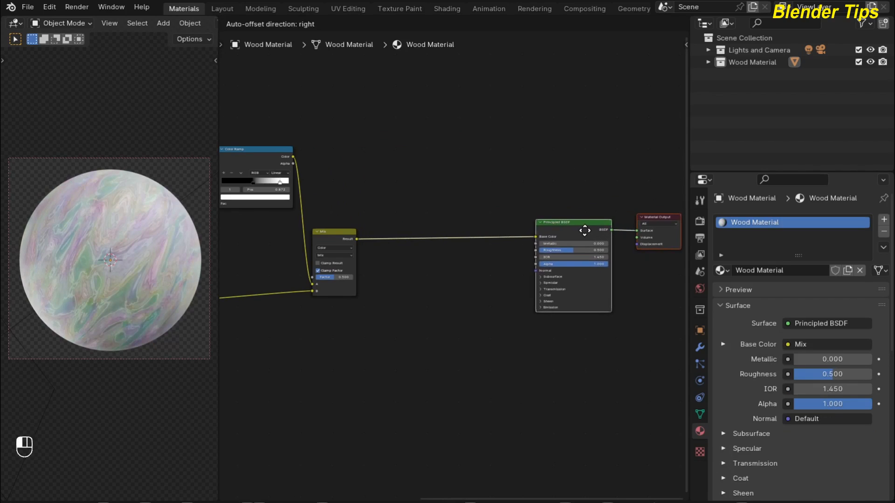
scroll(401, 308, down, 1)
middle_drag(378, 309, 326, 293)
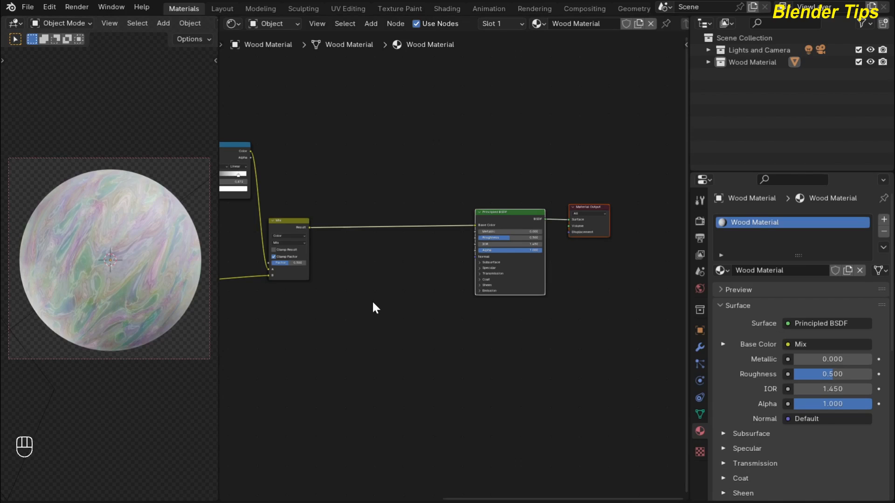
Insert a second Mix Color node before the Principled BSDF and reroute the first Mix node's Result from its A input to Factor
key(shift+a)
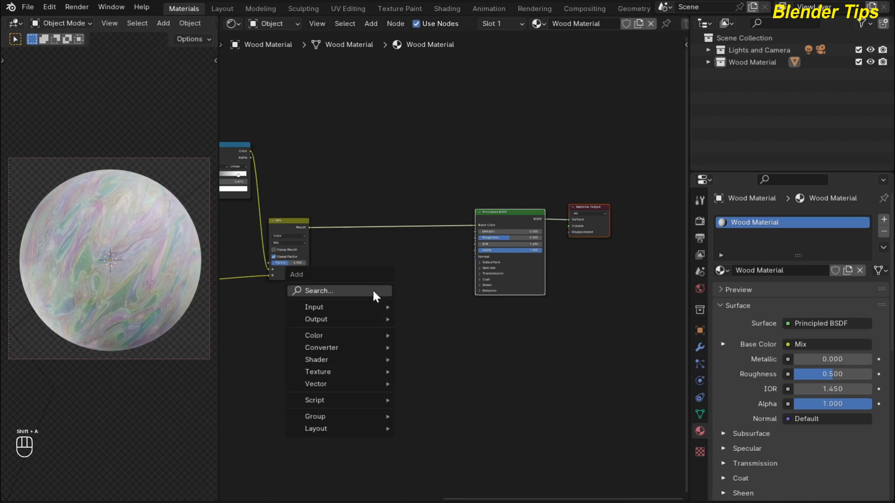
text(mix)
key(Down)
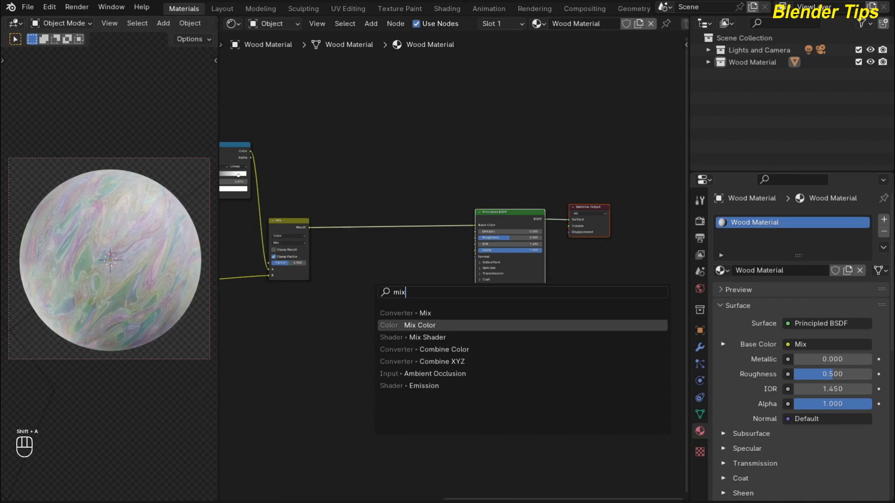
key(Return)
click(382, 216)
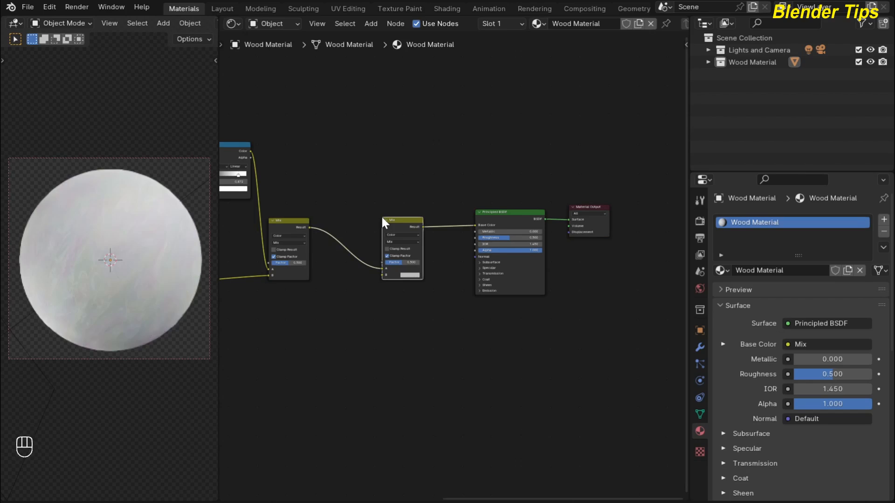
scroll(340, 287, up, 3)
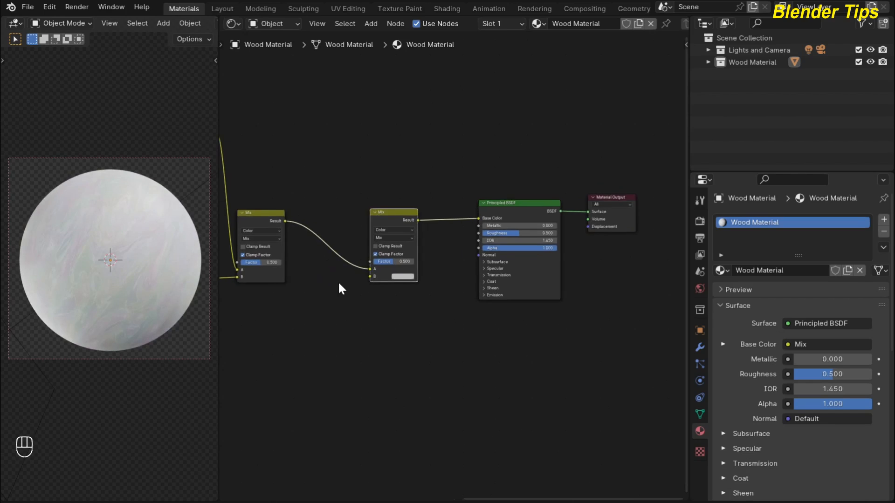
middle_drag(317, 315, 350, 303)
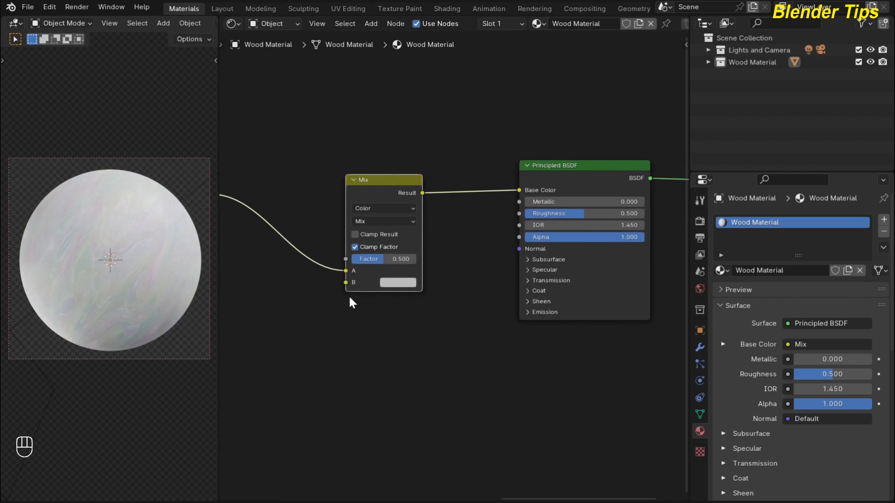
mouse_move(346, 270)
mouse_down()
mouse_move(330, 270)
mouse_move(343, 259)
mouse_up()
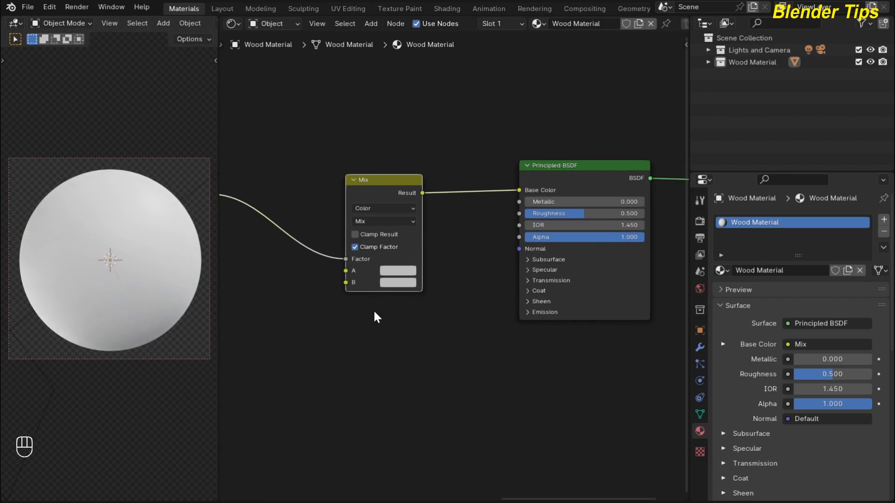
Set the second Mix node's color A to dark brown with hue 0.070, saturation 0.841 and value 0.122
scroll(376, 311, up, 2)
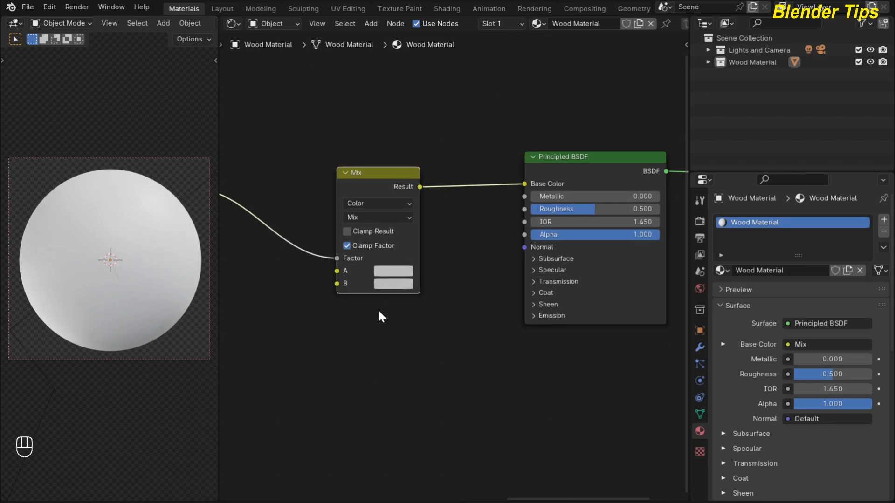
click(376, 271)
mouse_move(412, 150)
mouse_down()
mouse_move(411, 130)
mouse_move(404, 139)
mouse_up()
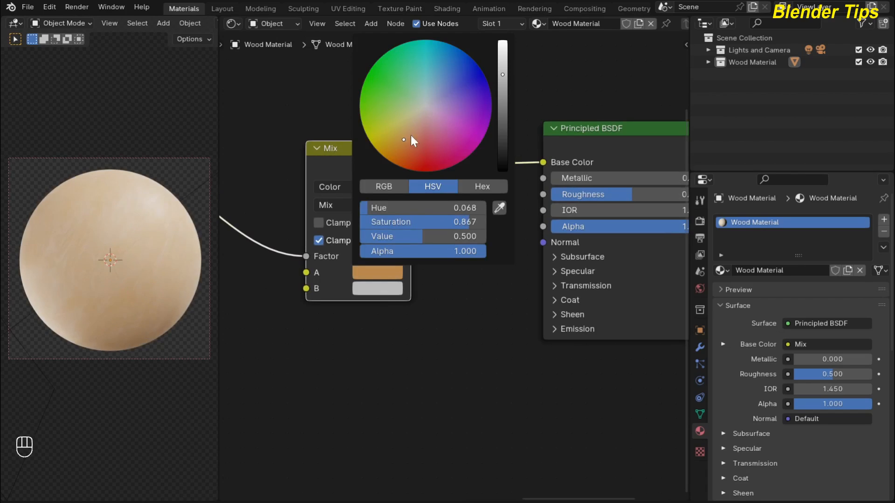
drag(501, 77, 502, 118)
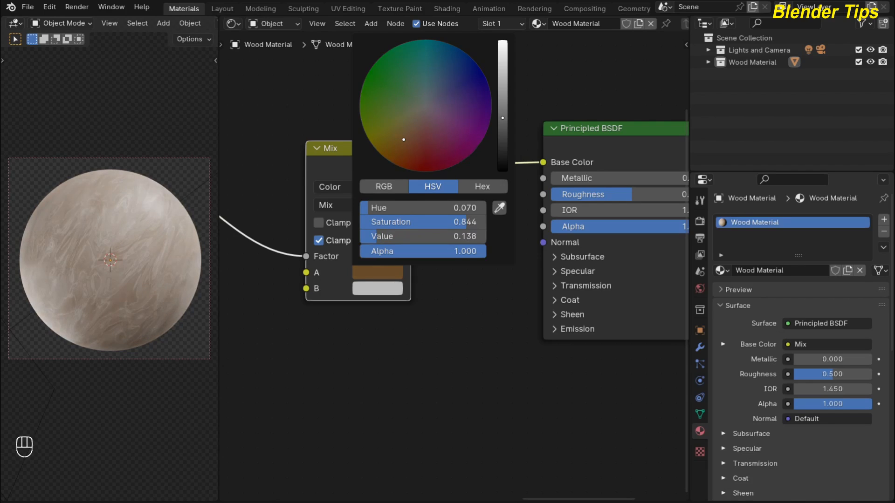
drag(503, 118, 502, 121)
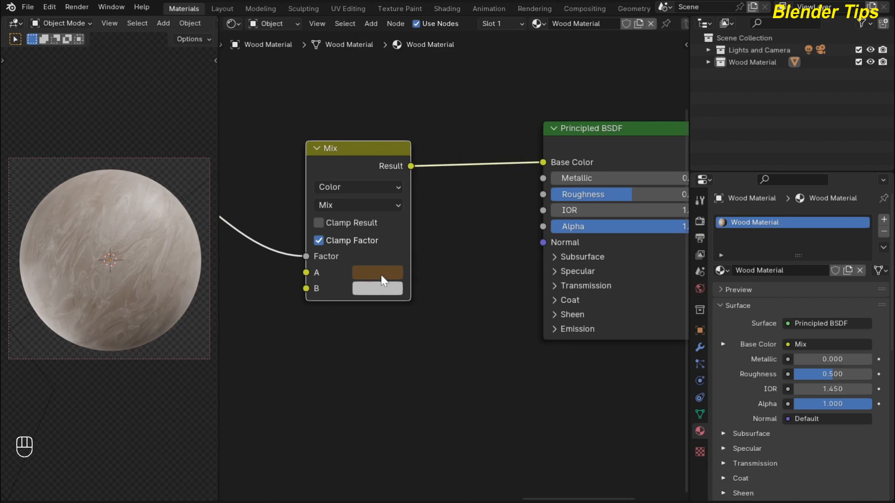
Copy the second Mix node's color A to color B and brighten B to a light orange-brown
drag(381, 274, 381, 285)
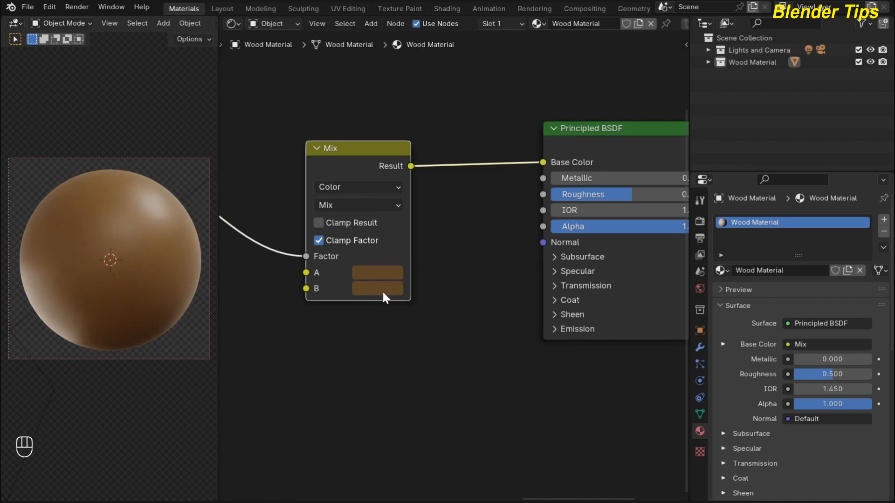
click(383, 291)
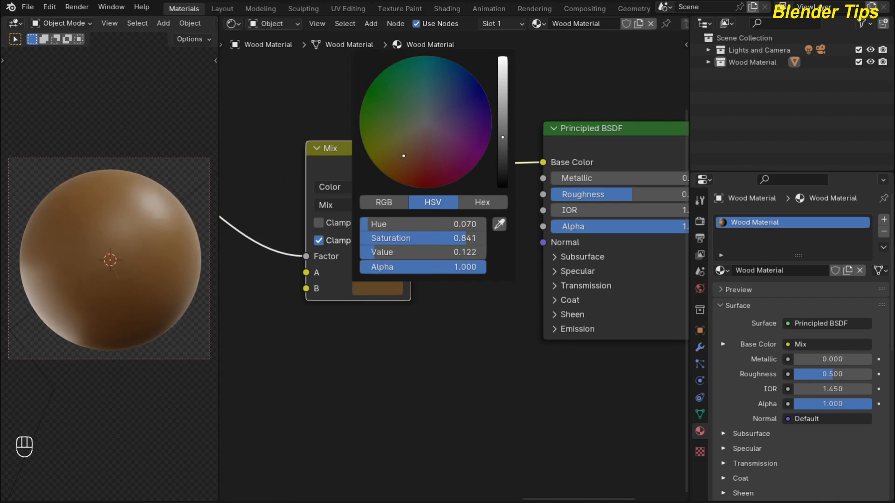
drag(503, 137, 502, 90)
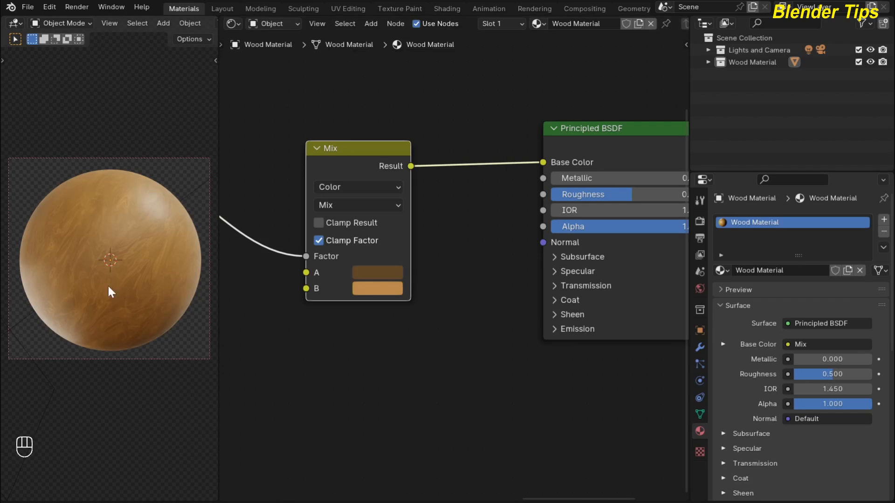
Inspect the wood grain up close on the sphere and move the second Mix node farther from the Principled BSDF
scroll(102, 275, up, 2)
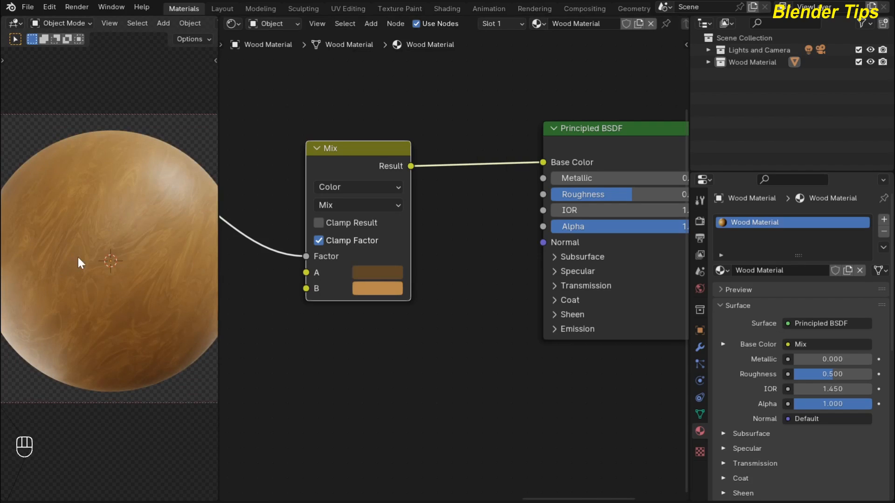
scroll(466, 347, down, 2)
drag(368, 189, 355, 174)
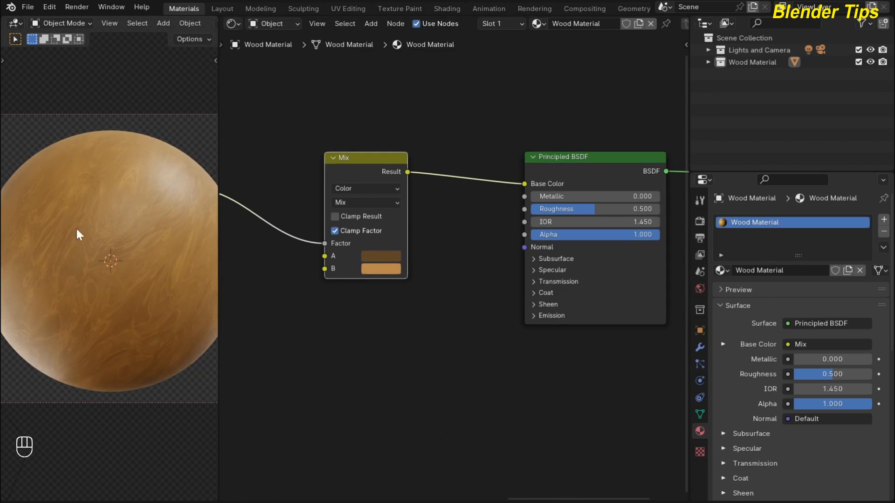
scroll(389, 357, down, 1)
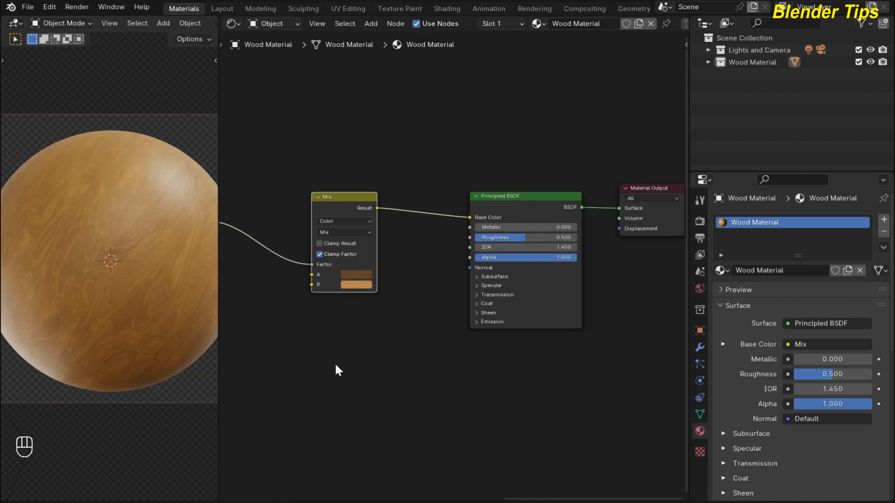
drag(330, 228, 306, 224)
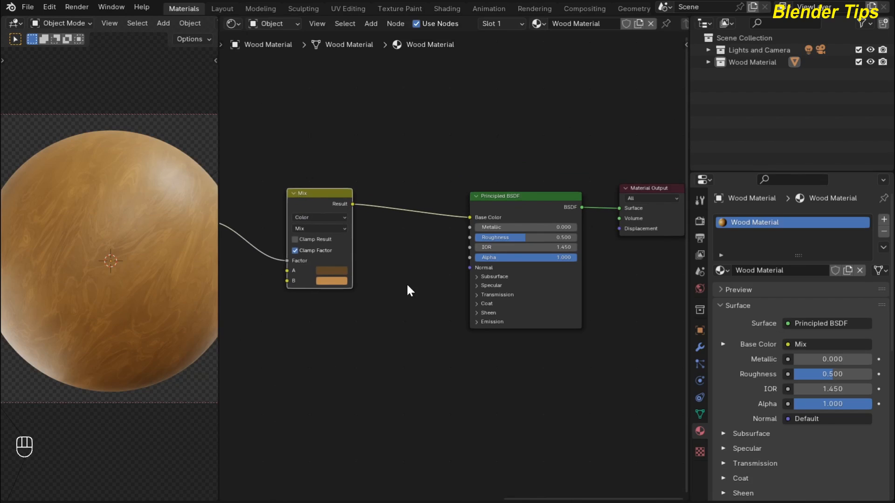
Connect the second Mix node's Result to the Principled BSDF's Normal input as well
scroll(407, 287, up, 1)
drag(335, 194, 468, 267)
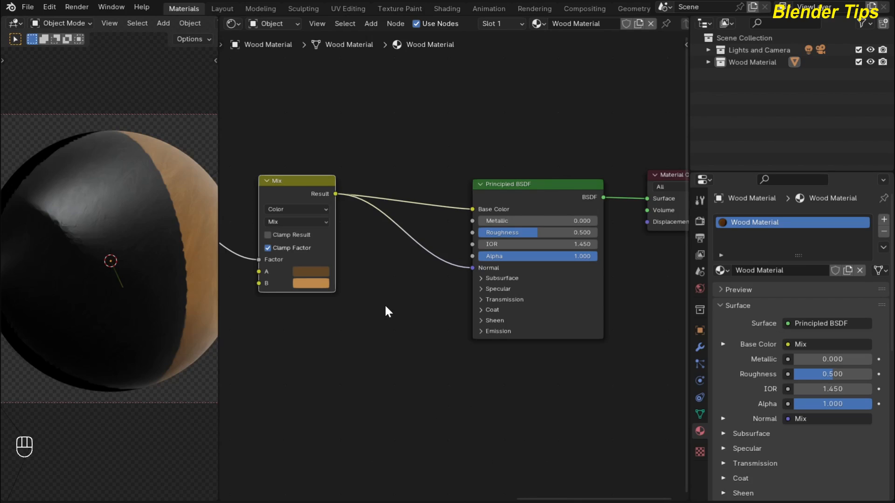
scroll(385, 304, up, 2)
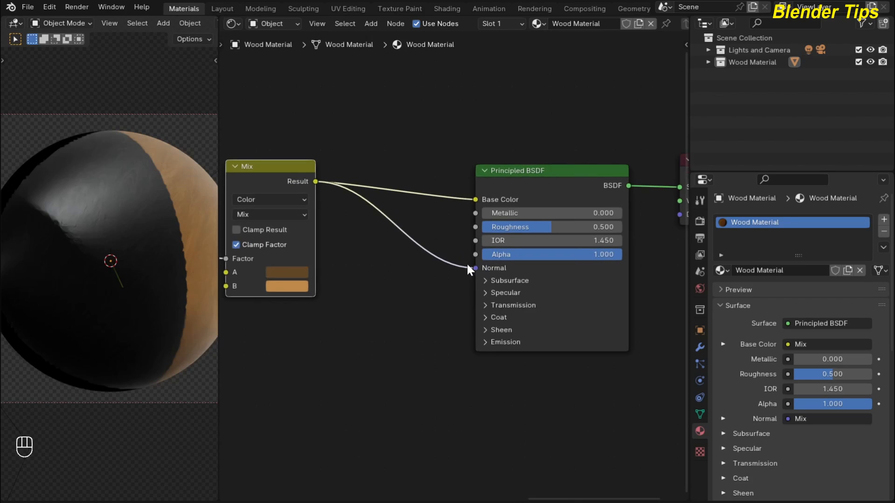
scroll(405, 305, up, 2)
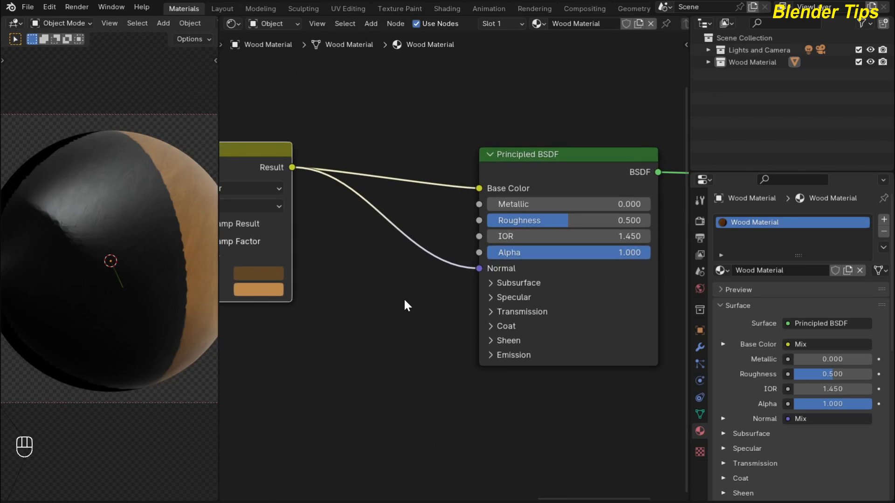
Insert a Bump node on the link to the Principled BSDF's Normal and reroute the incoming link from its Normal to Height input
key(shift+a)
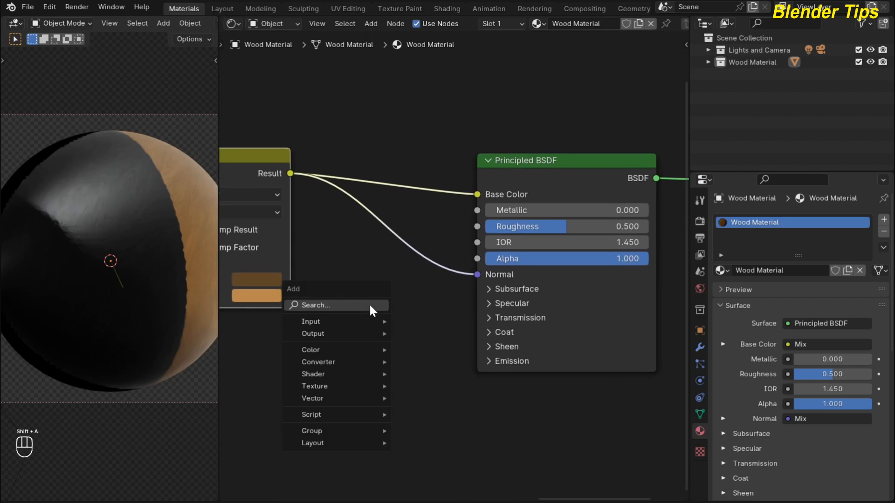
text(bum)
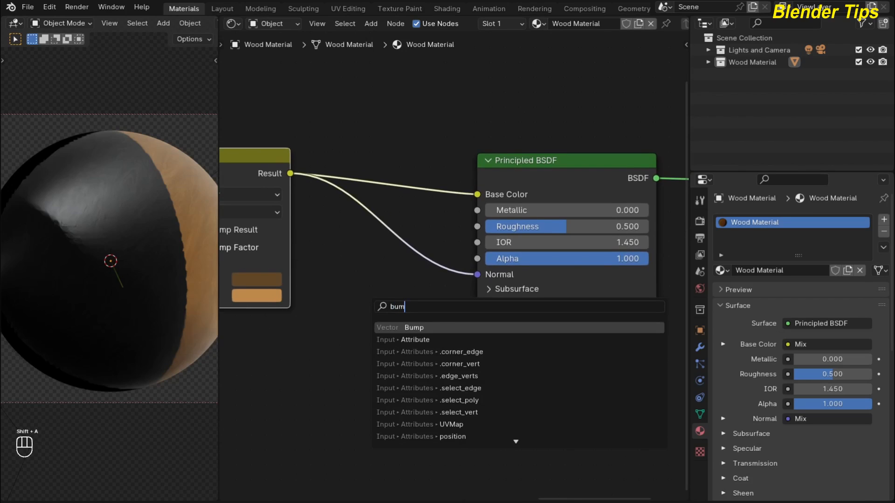
key(Return)
click(353, 233)
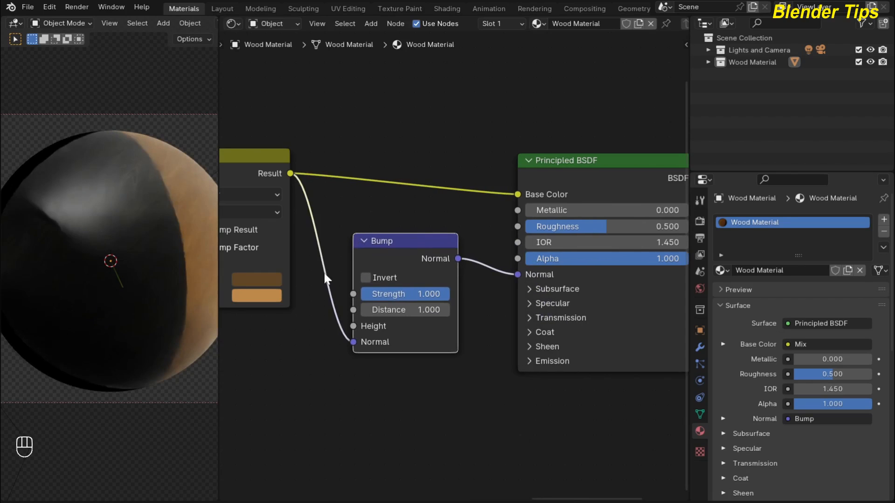
scroll(317, 352, up, 2)
drag(317, 370, 312, 349)
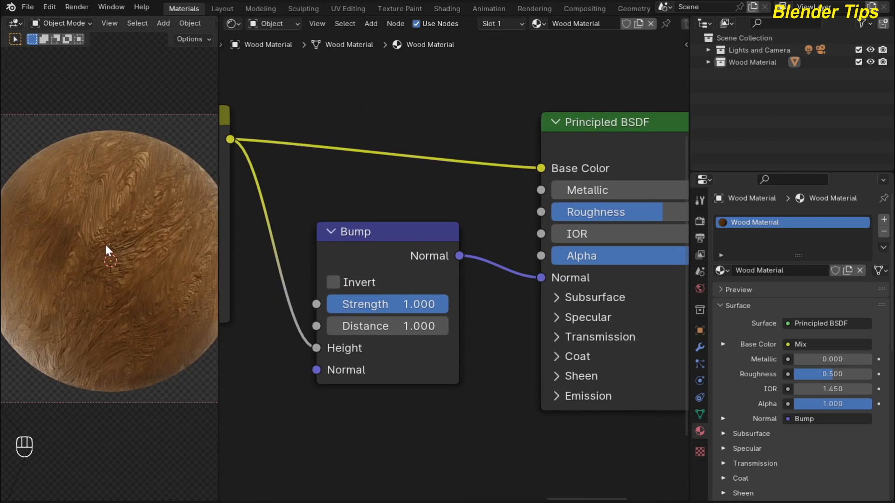
Set the Bump node's Strength to 0.100 and check the softened relief on the sphere
scroll(105, 245, up, 1)
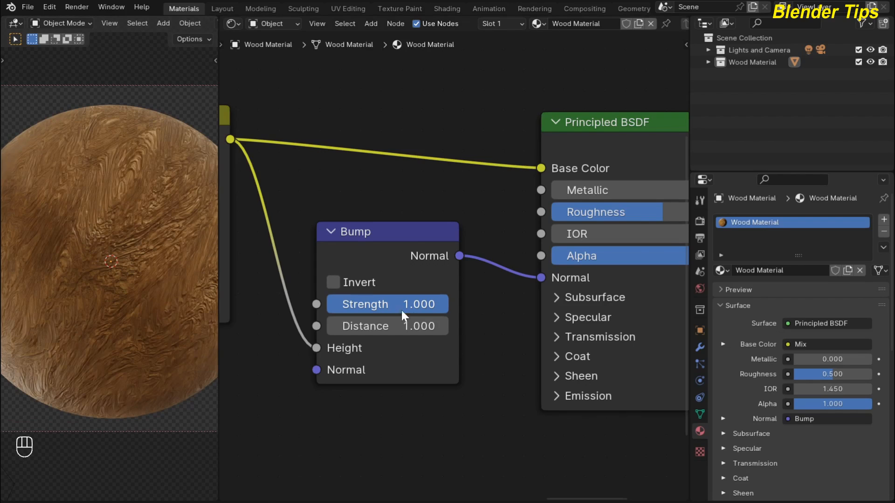
drag(433, 306, 327, 305)
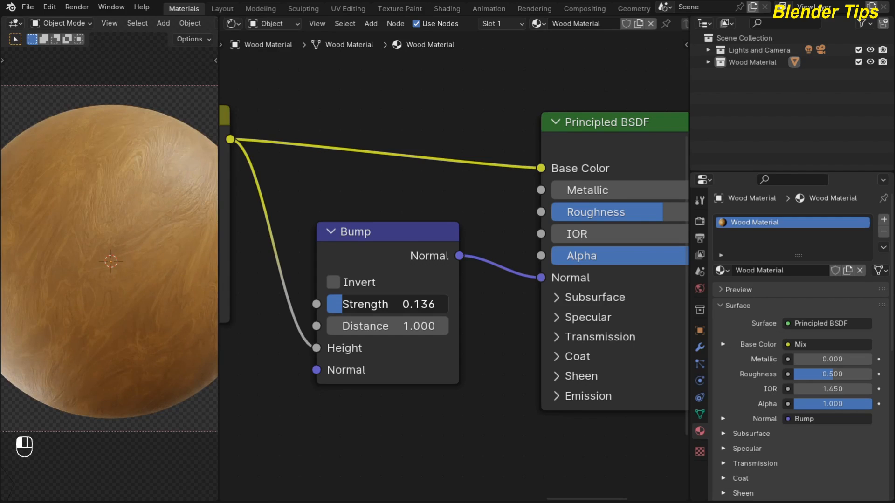
click(348, 305)
text(.)
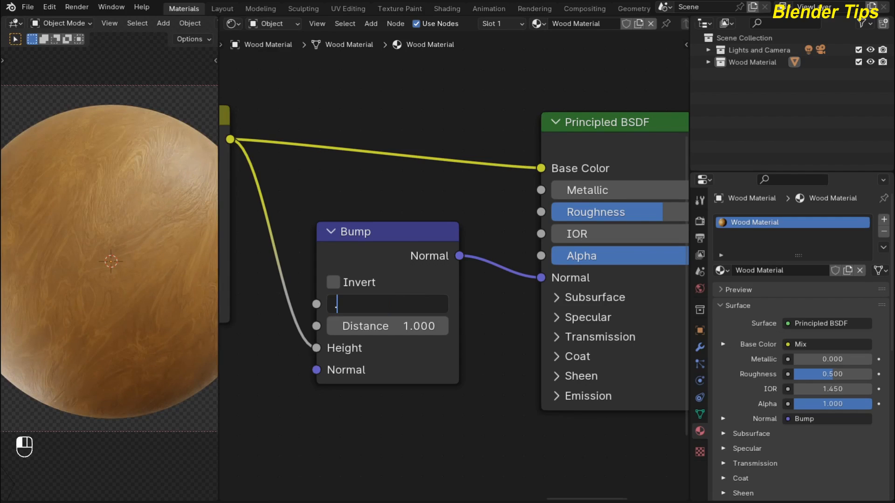
text(100)
click(283, 368)
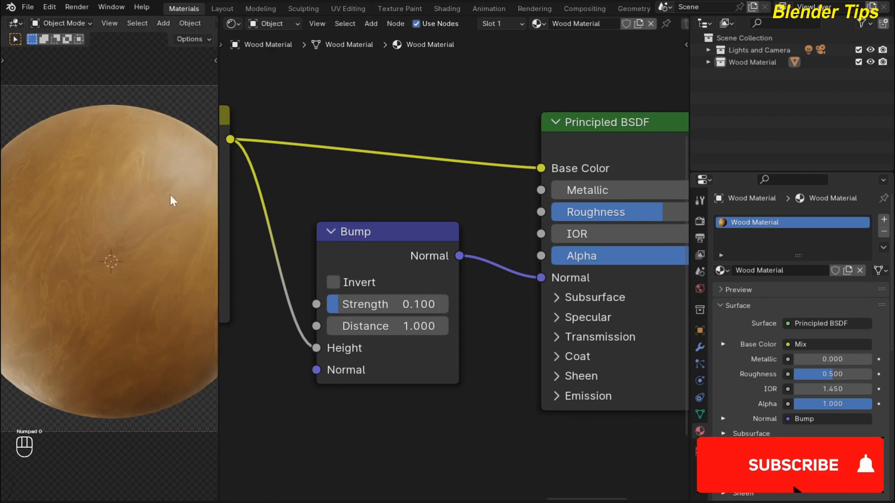
scroll(91, 259, up, 1)
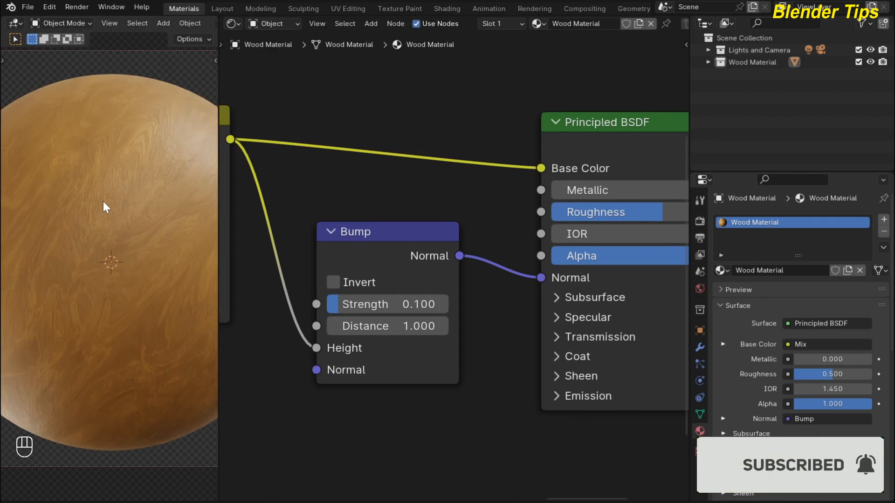
scroll(102, 202, down, 2)
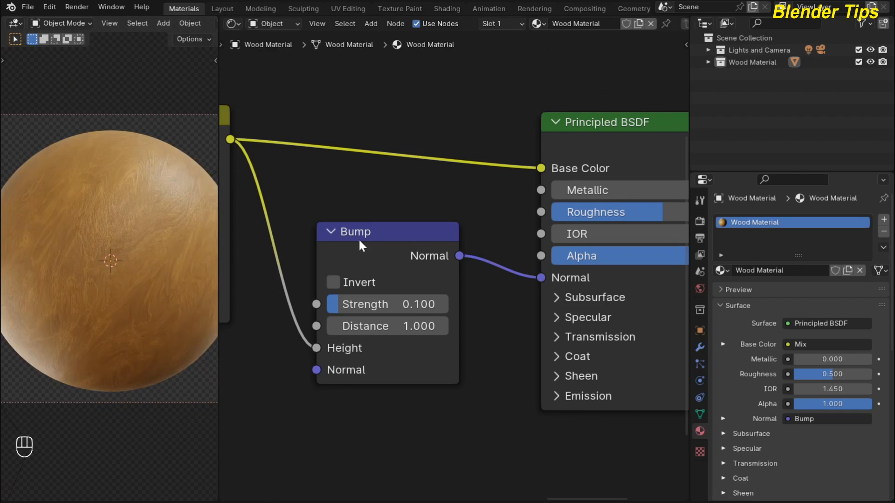
Set the Principled BSDF's Roughness to 0.800
scroll(490, 202, down, 1)
middle_drag(490, 202, 349, 226)
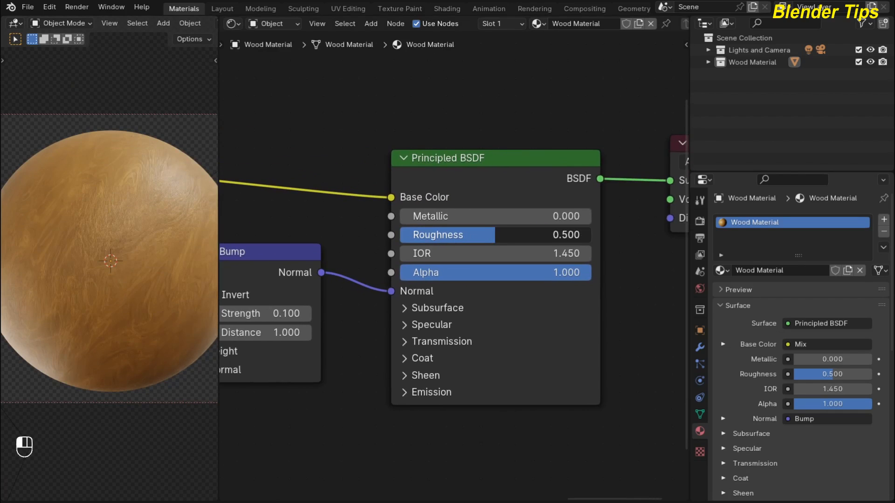
drag(494, 235, 523, 235)
click(523, 235)
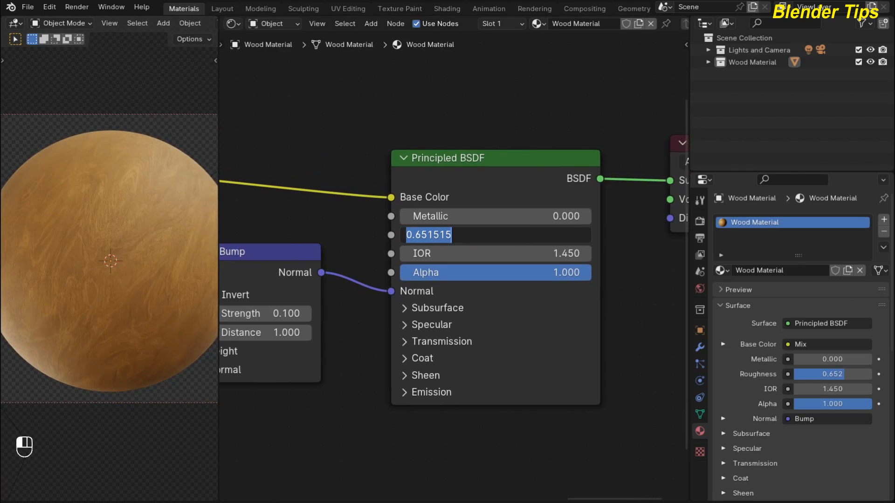
text(.800)
key(Return)
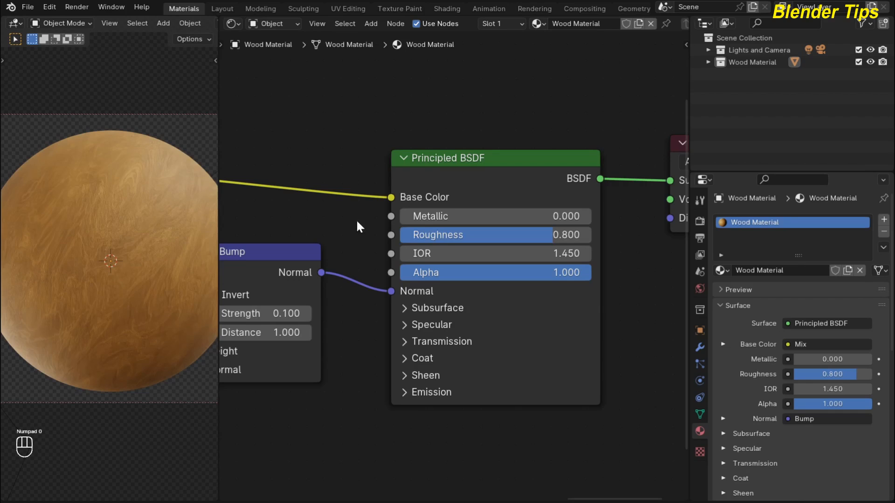
Review the complete wood node tree and examine the sphere's surface grain up close and as a whole
scroll(285, 213, down, 2)
scroll(162, 238, down, 2)
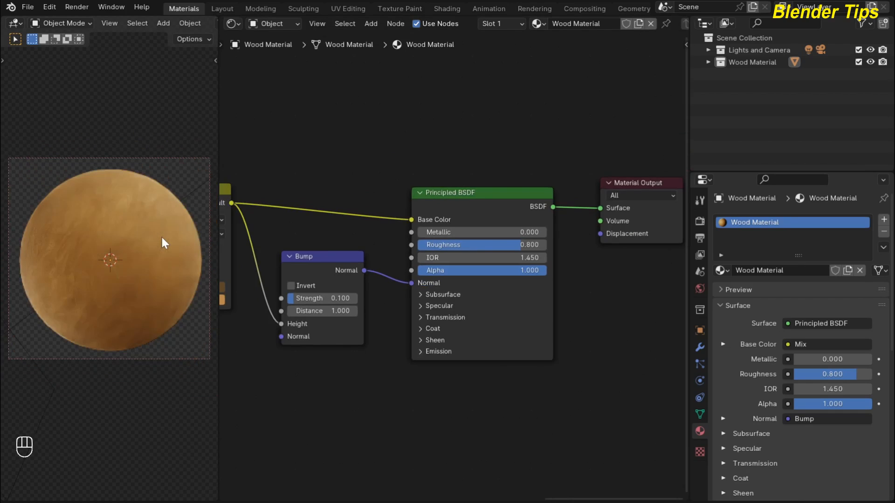
scroll(369, 372, down, 5)
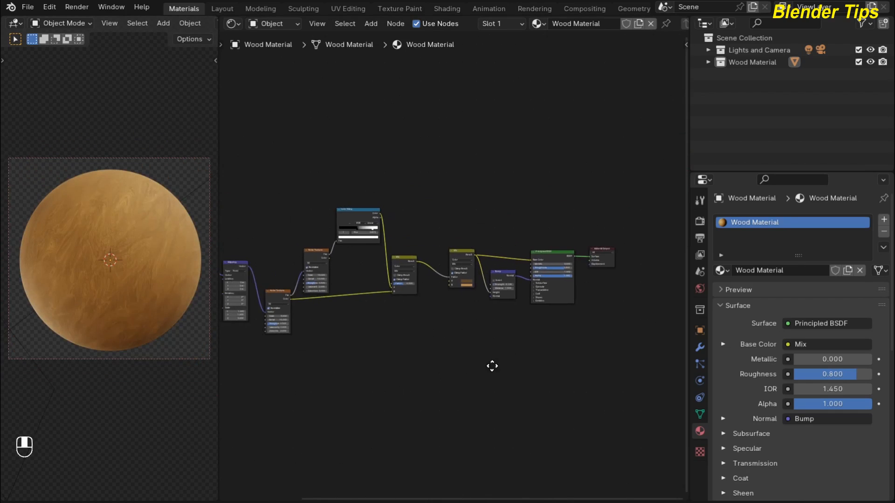
middle_drag(491, 366, 557, 341)
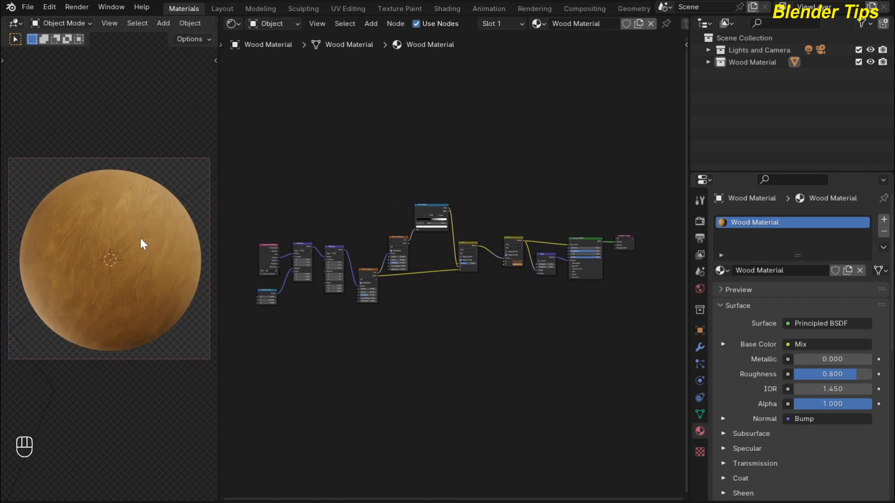
scroll(141, 239, up, 2)
scroll(141, 239, up, 5)
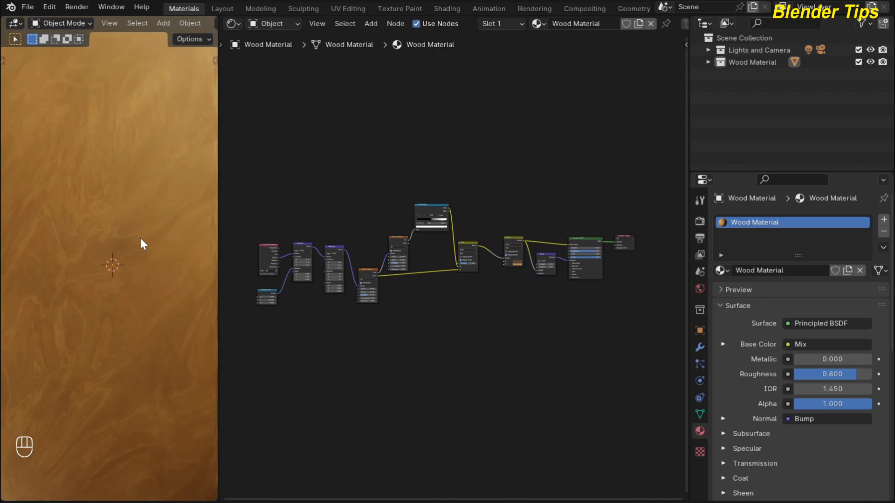
scroll(140, 238, down, 5)
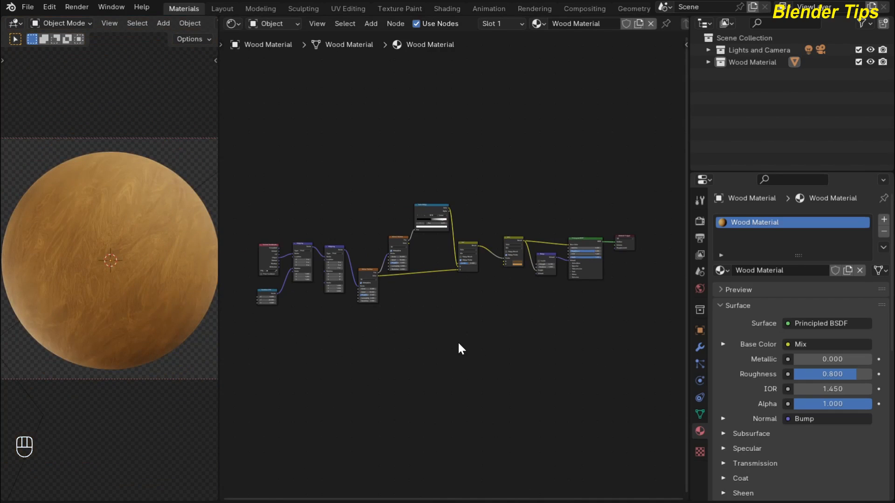
Render the wood sphere image and examine the grain detail in the result
key(F12)
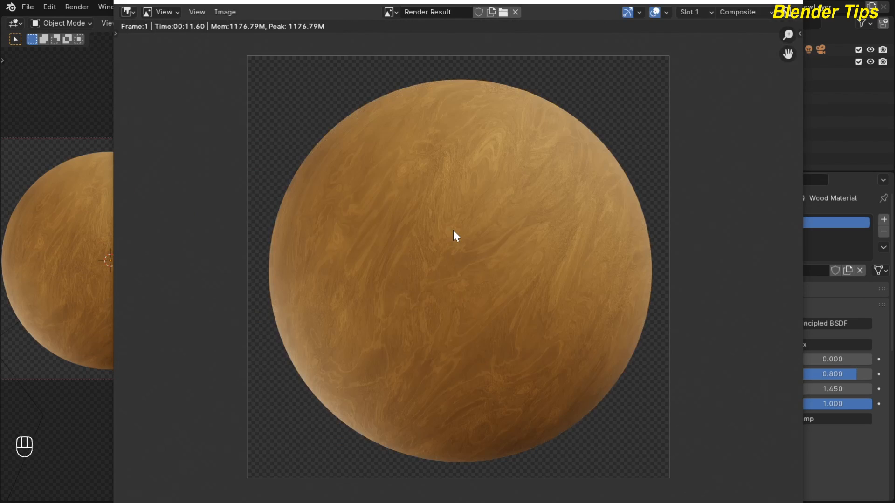
scroll(453, 230, up, 1)
scroll(453, 230, up, 3)
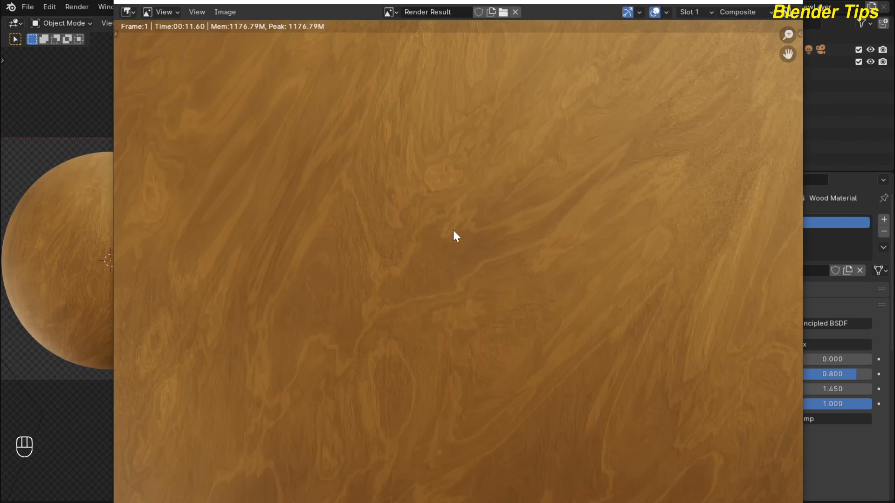
scroll(453, 231, down, 4)
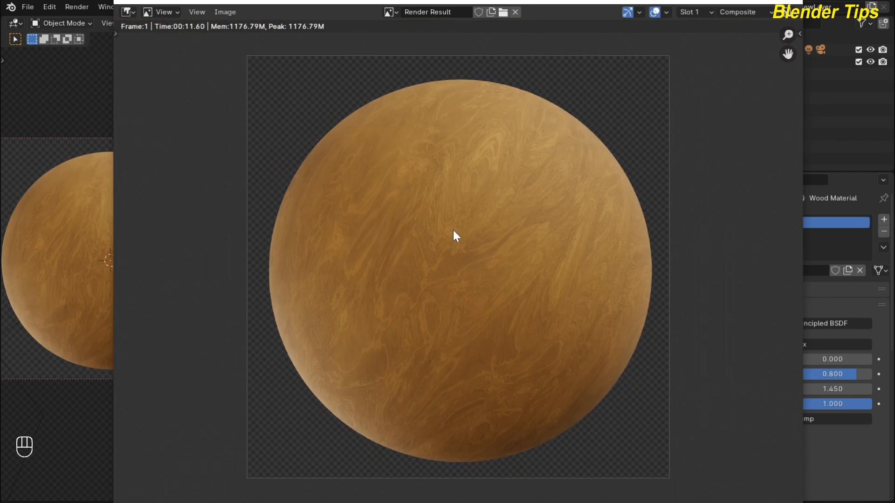